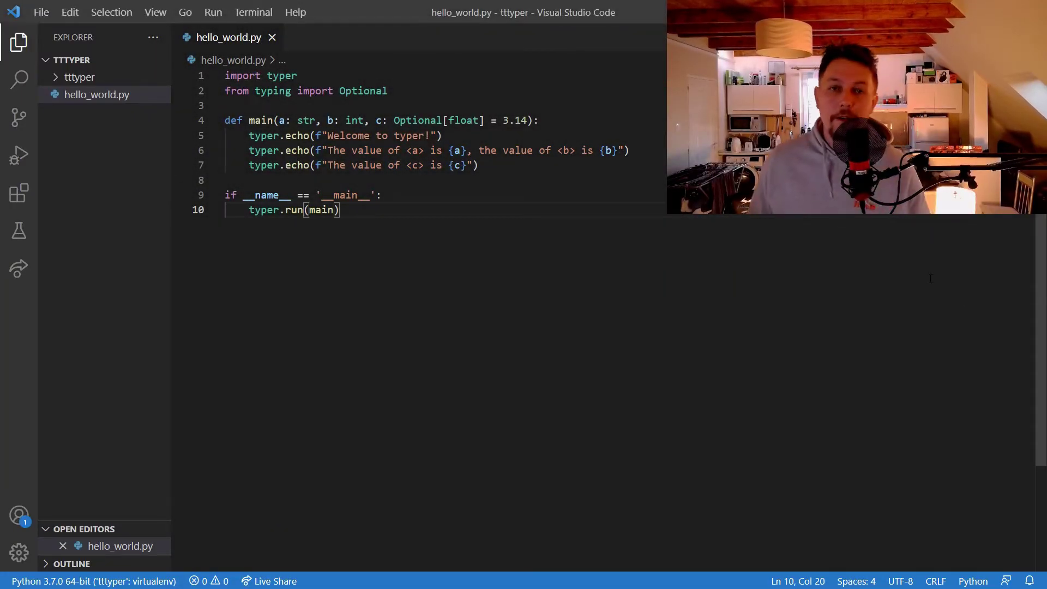
# Start a new, still-unnamed file in the tttyper project from the Explorer sidebar
pyautogui.click(98, 125)
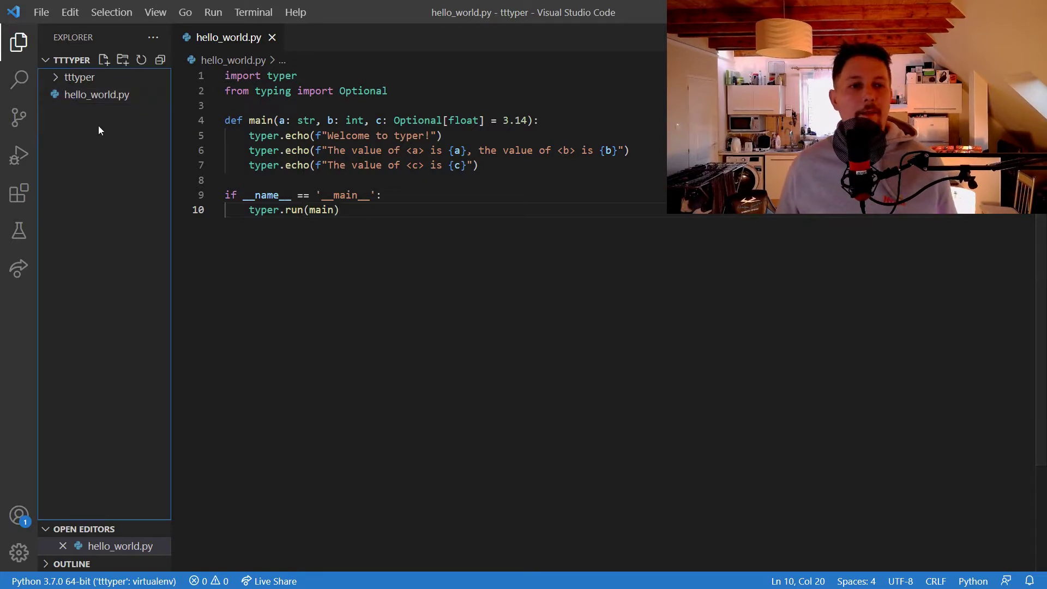
pyautogui.hotkey('ctrl', 'n')
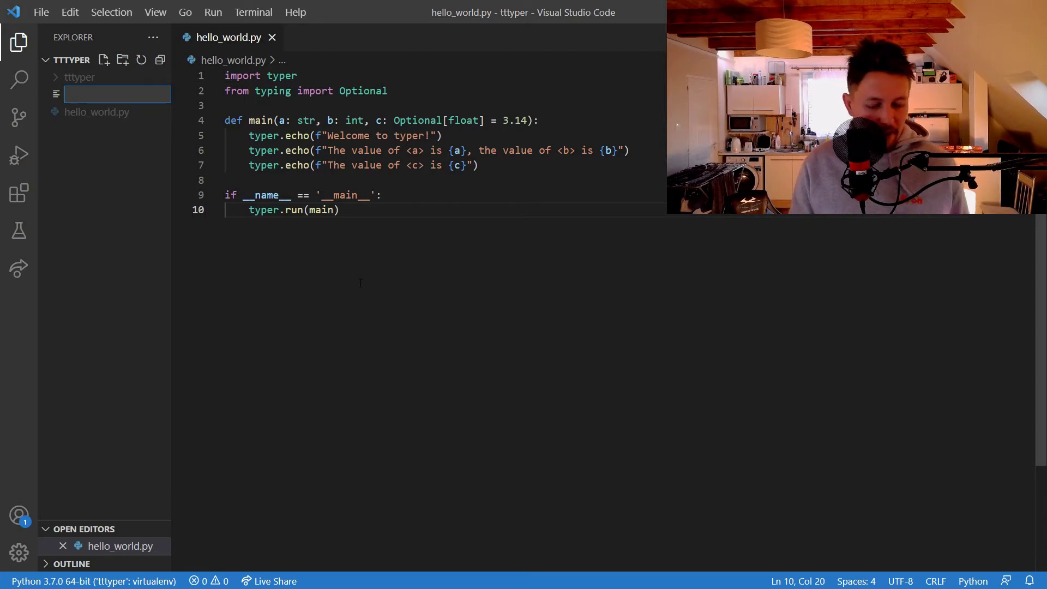
pyautogui.write('cli')
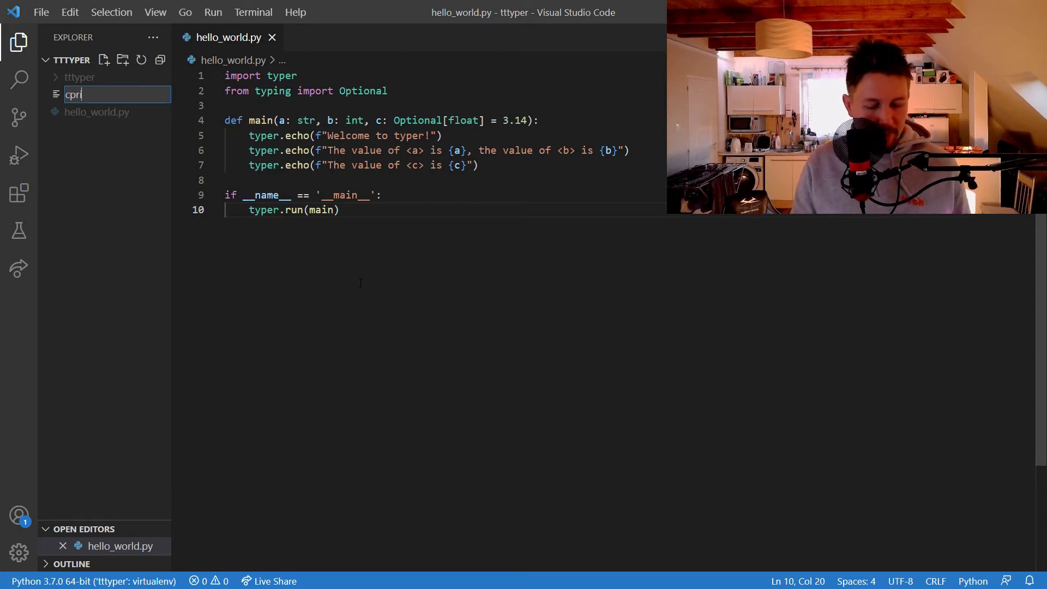
# Name the file cprint.py and write import typer, an empty main(), and the typer.run(main) guard
pyautogui.press('Escape')
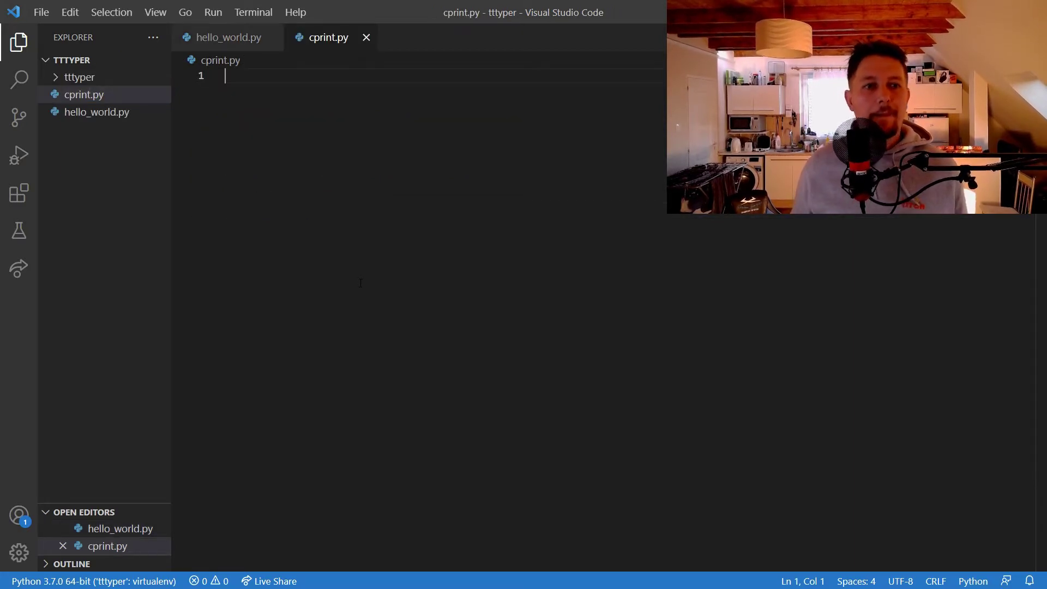
pyautogui.write('import t')
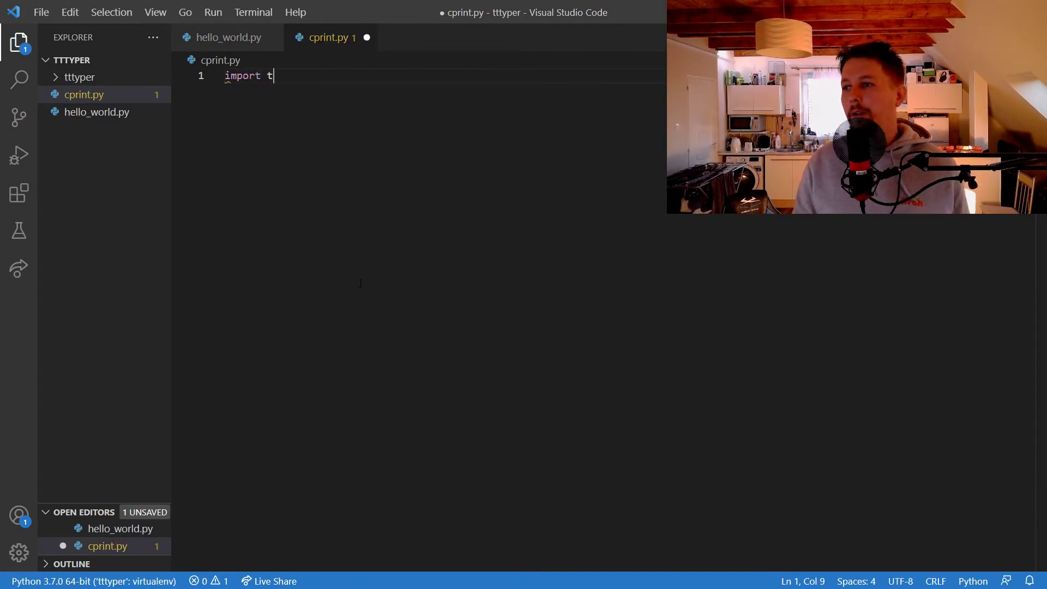
pyautogui.write('yper')
pyautogui.press('Return')
pyautogui.press('Return')
pyautogui.write('def ')
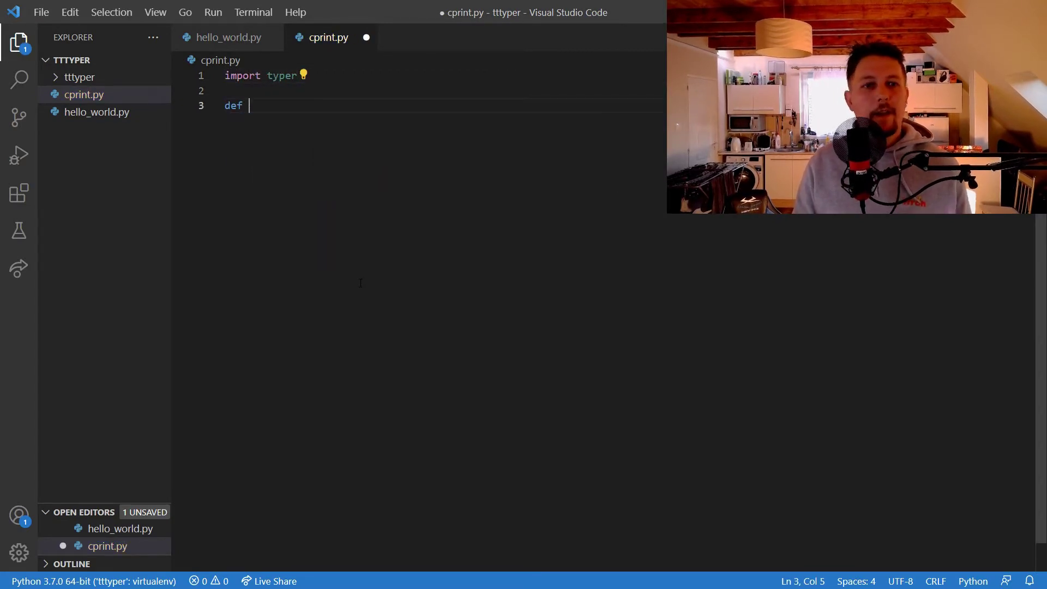
pyautogui.write('main():')
pyautogui.press('Return')
pyautogui.press('Return')
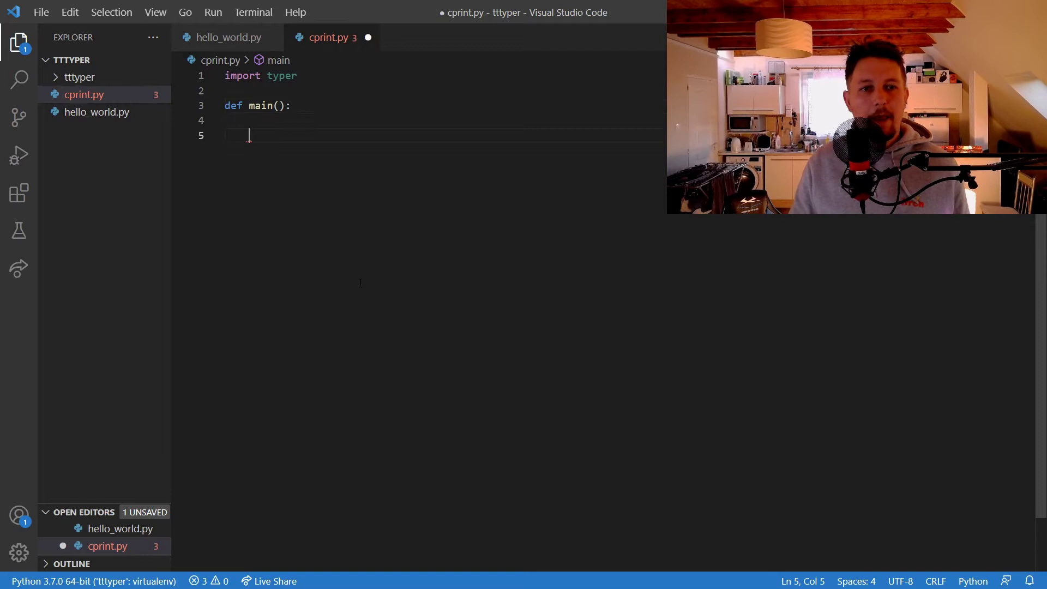
pyautogui.write('if __nam')
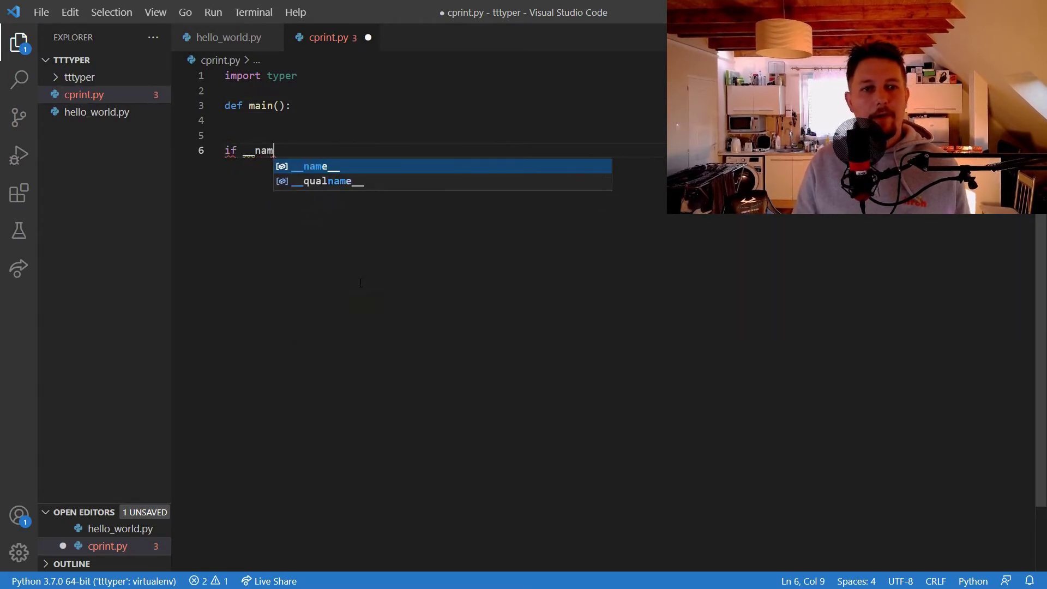
pyautogui.write("e__ == '")
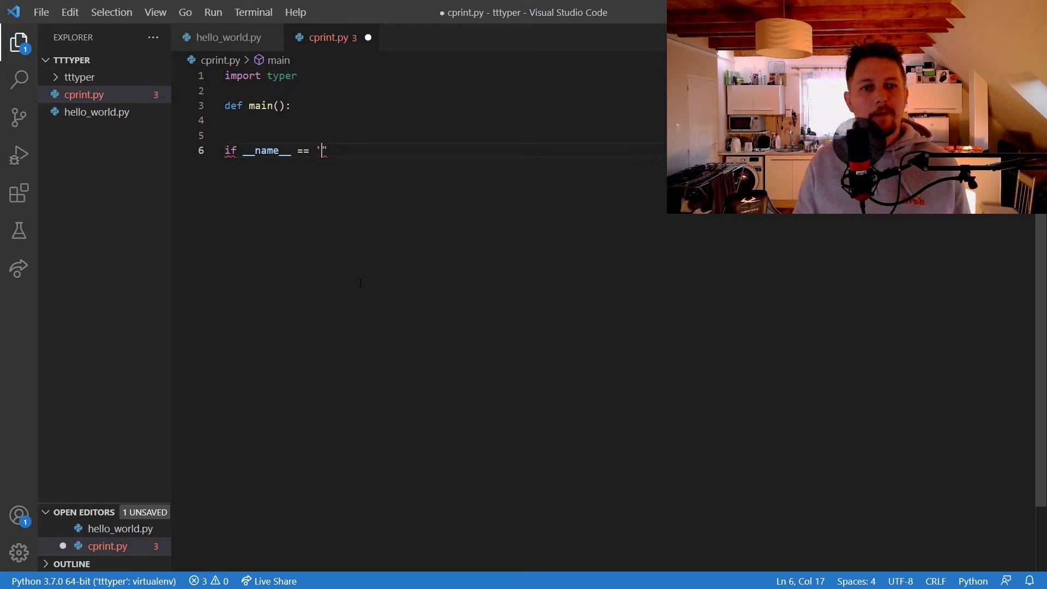
pyautogui.write("__main__'")
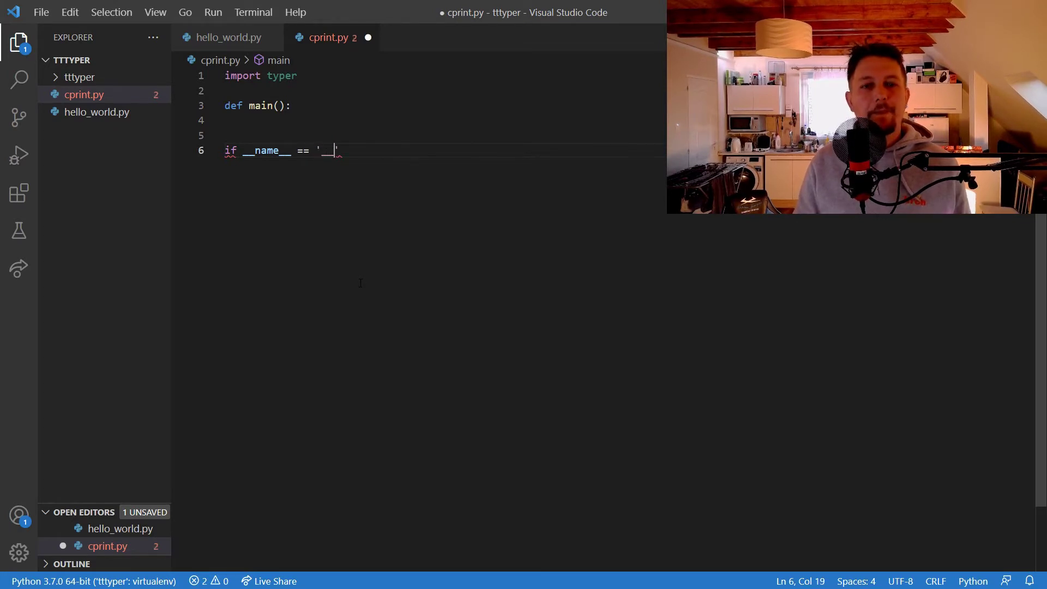
pyautogui.write(':')
pyautogui.press('Return')
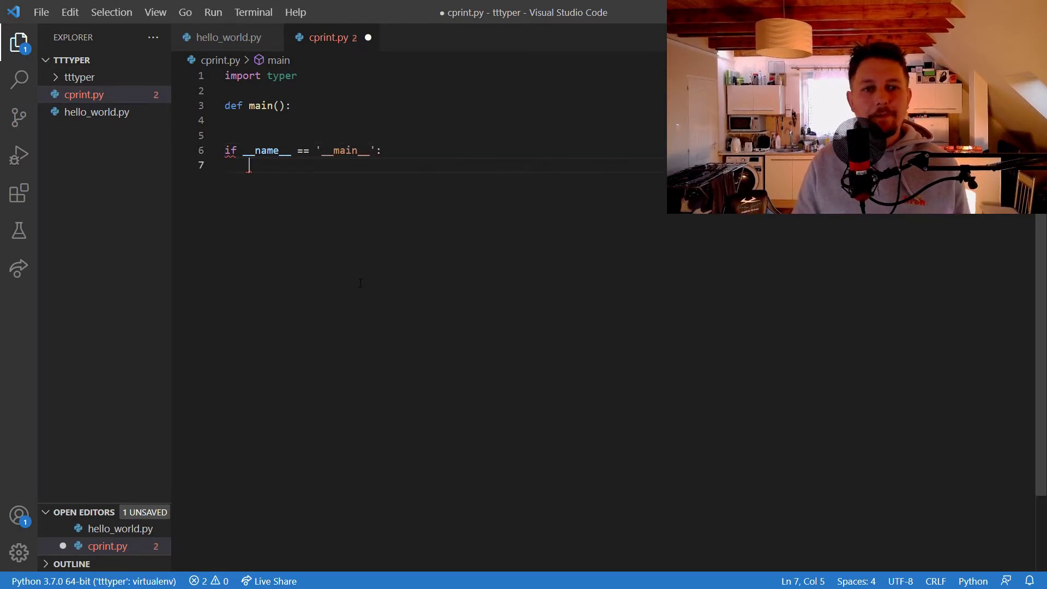
pyautogui.write('typer.run(')
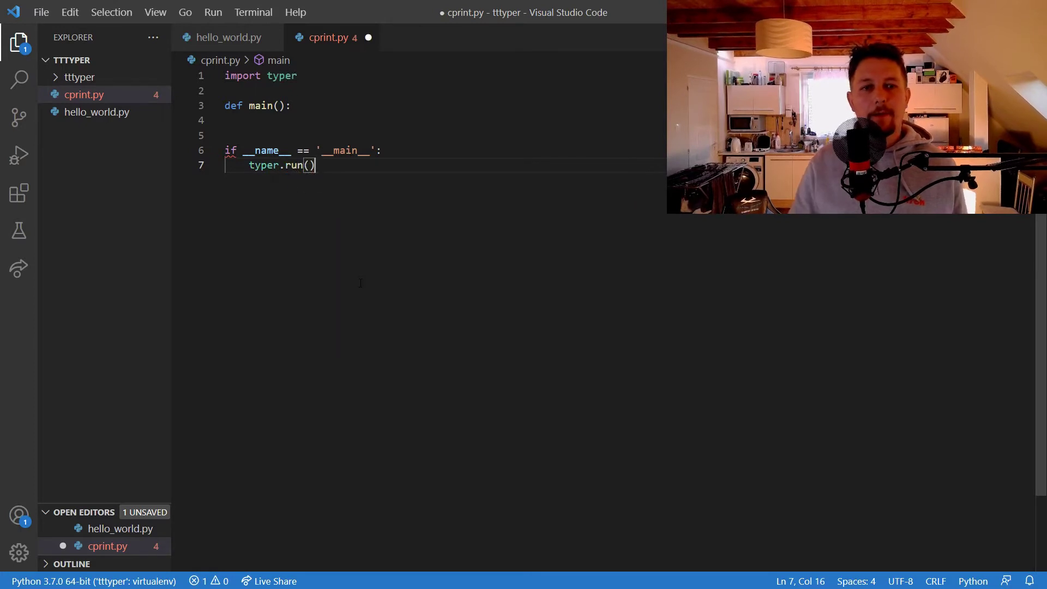
pyautogui.write('main')
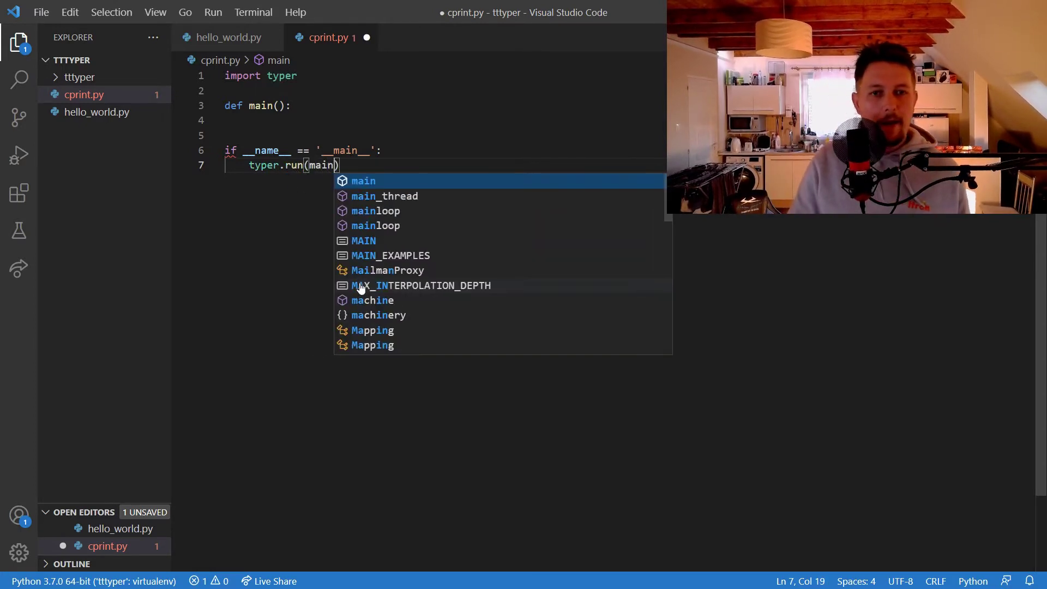
# Complete typer.run(main) and give main a name: str parameter with a new body line
pyautogui.press('Escape')
pyautogui.click(295, 120)
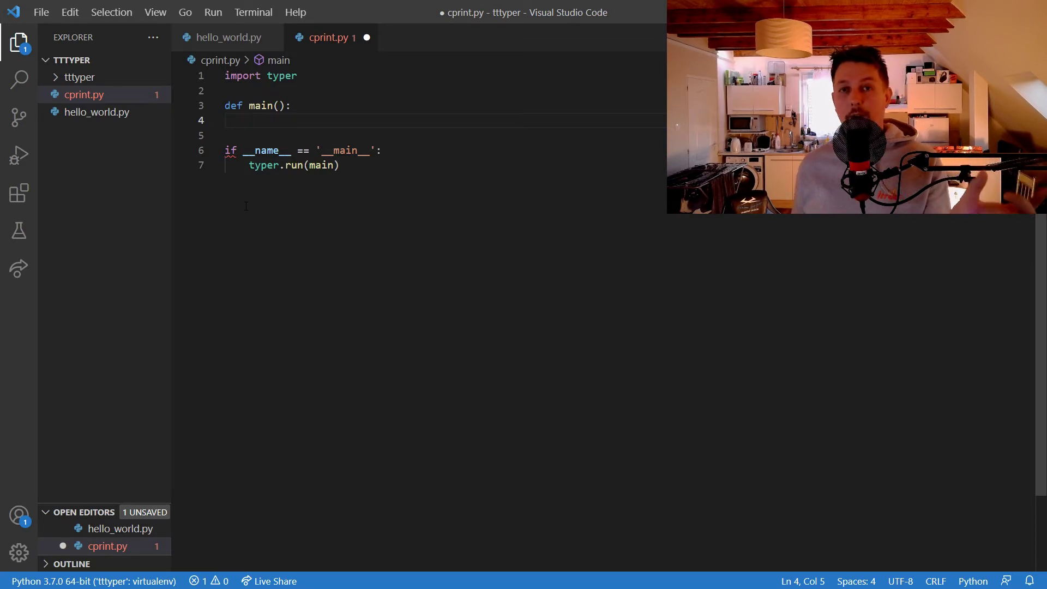
pyautogui.press('Up')
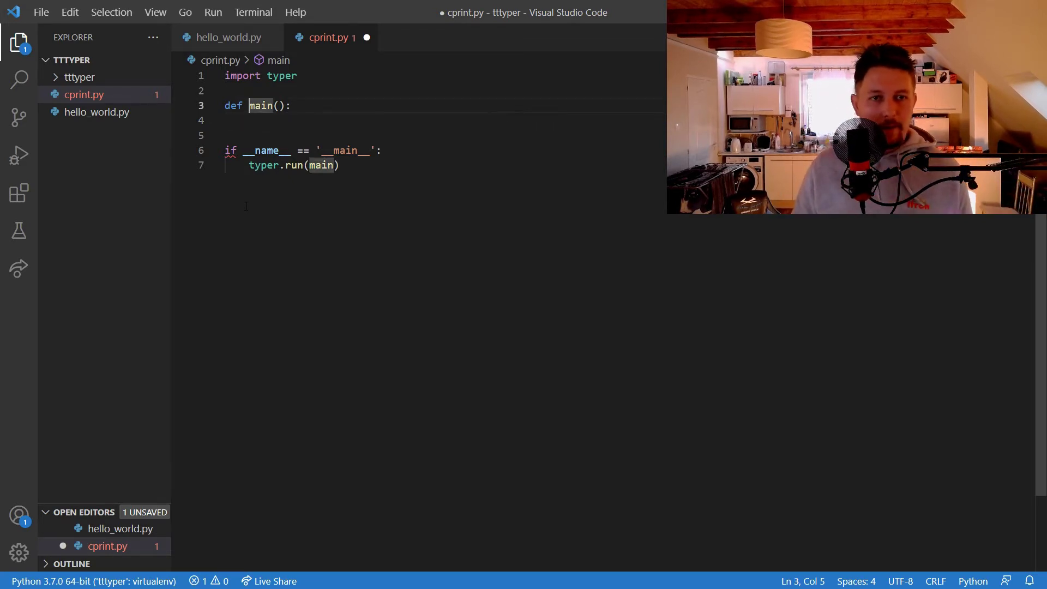
pyautogui.write('name')
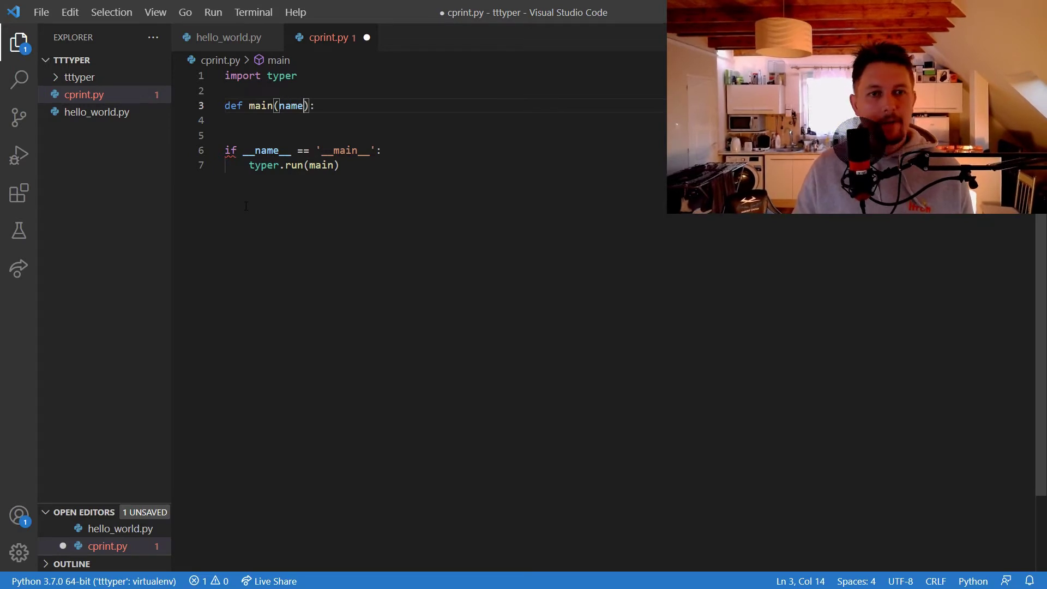
pyautogui.write(': str')
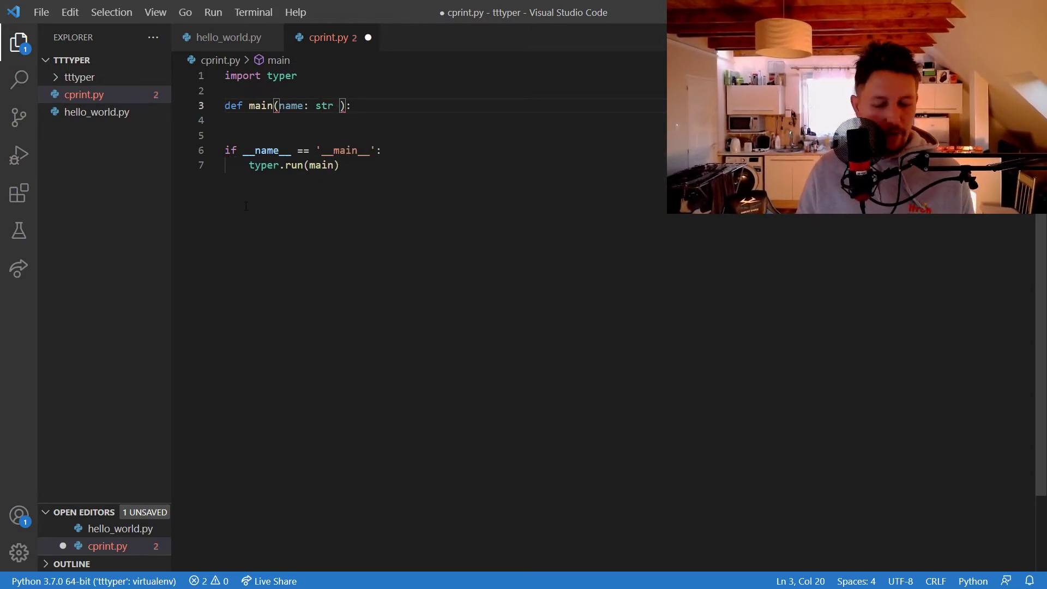
pyautogui.press('BackSpace')
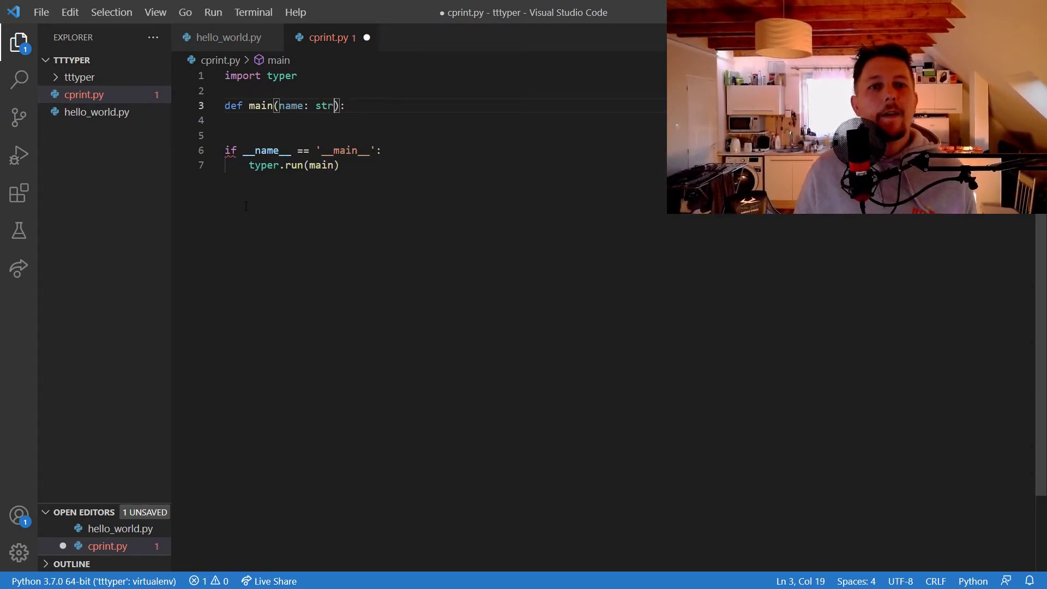
pyautogui.press('End')
pyautogui.press('Return')
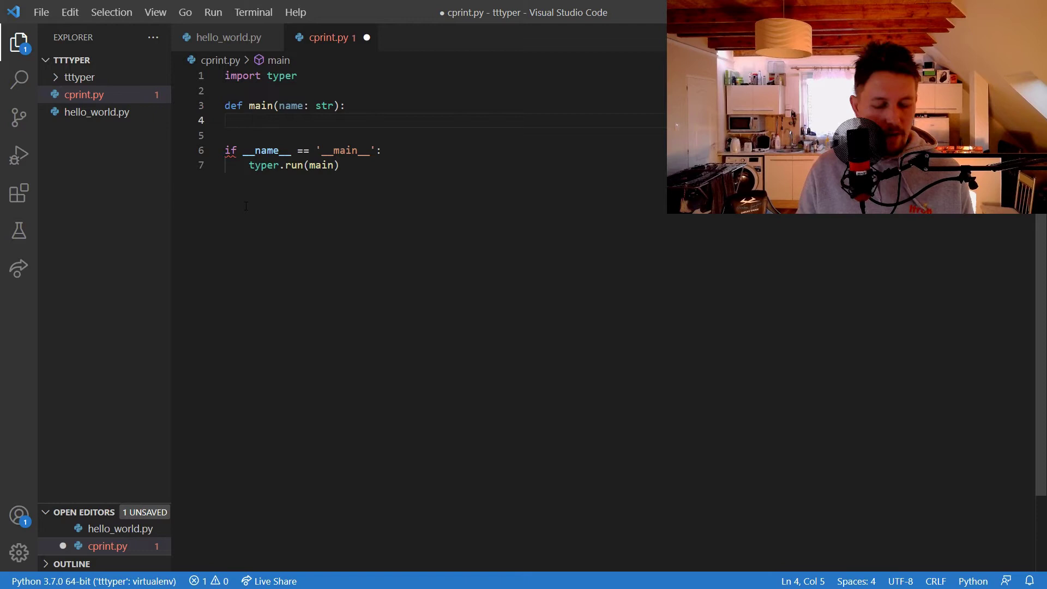
pyautogui.write('stri')
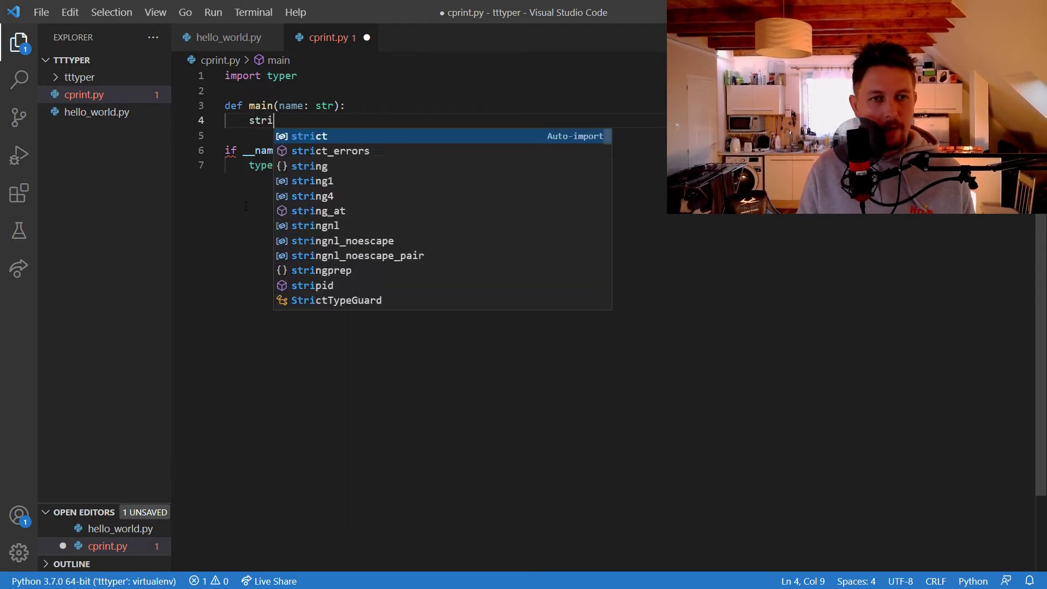
pyautogui.write('ng_style = ')
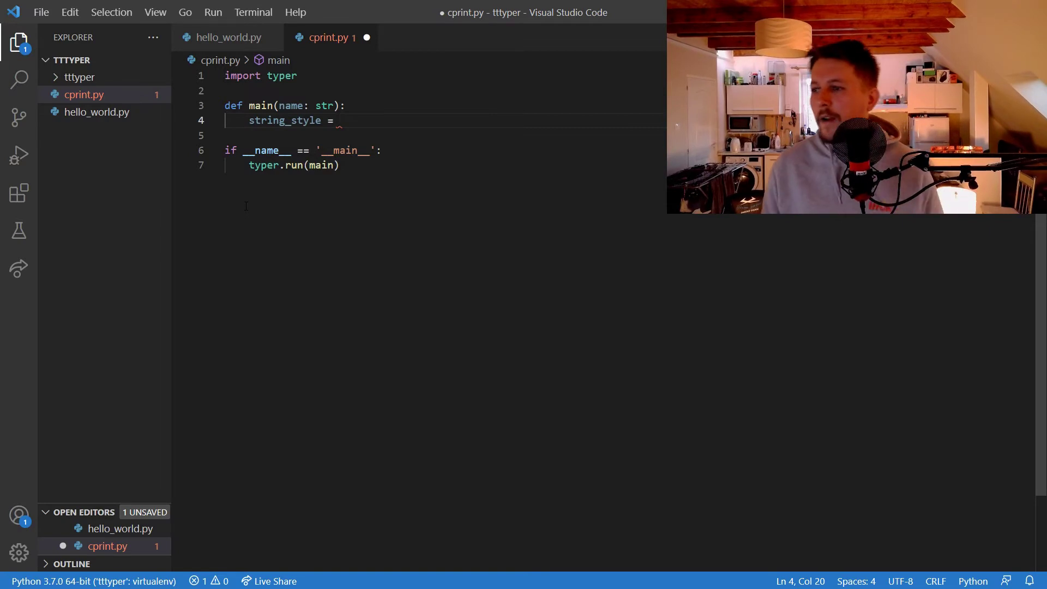
pyautogui.write('typer.')
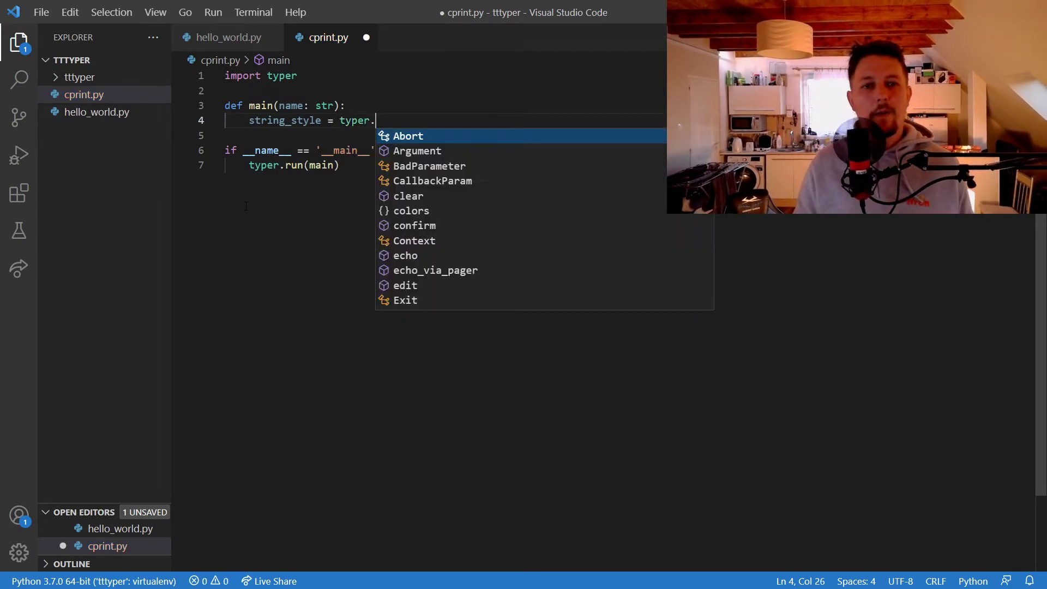
pyautogui.write('style')
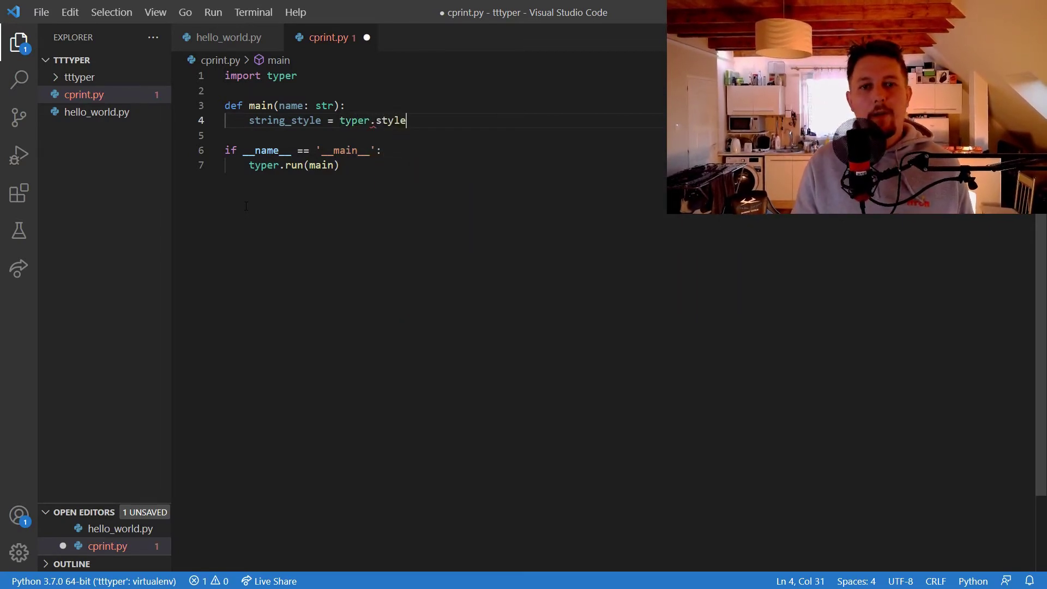
pyautogui.write('(')
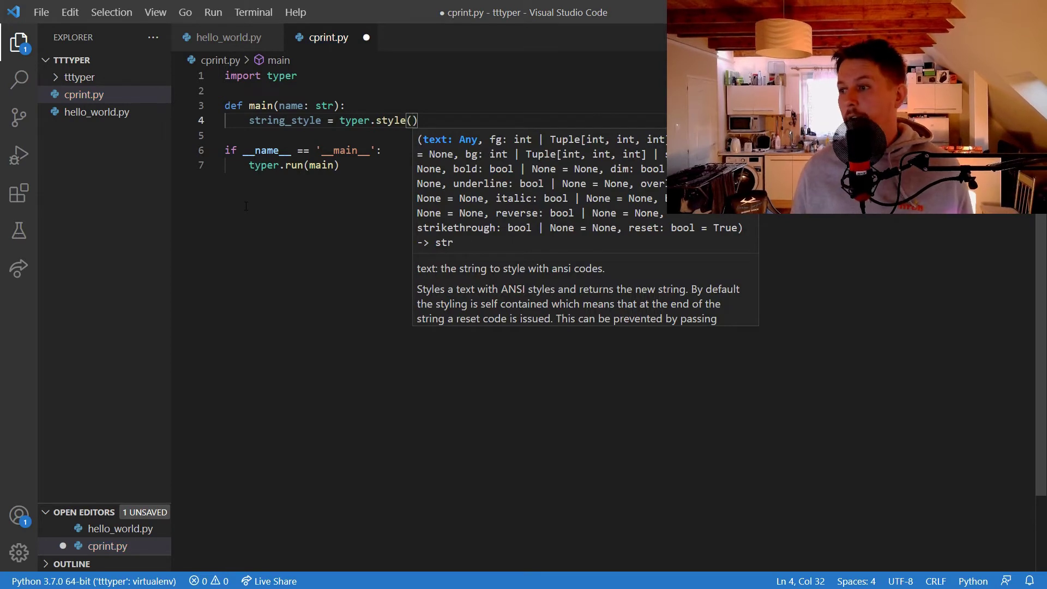
pyautogui.write('"')
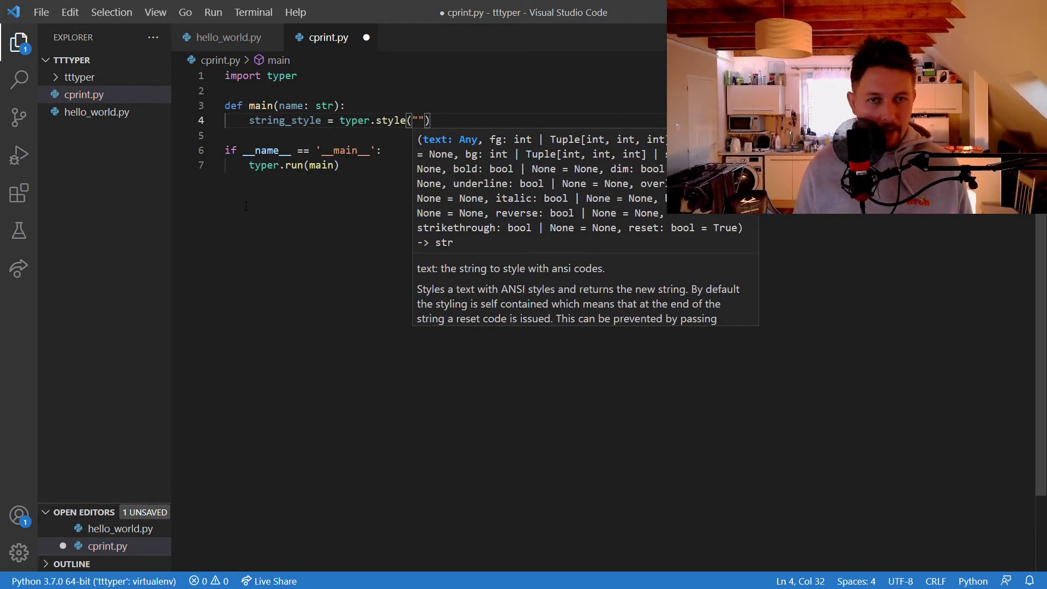
pyautogui.write('fa')
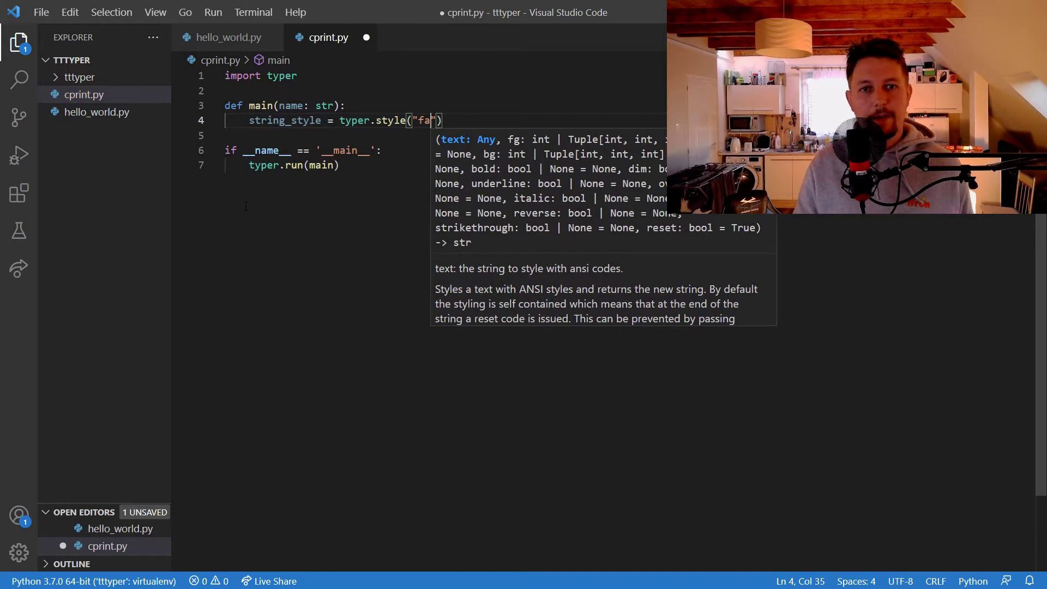
pyautogui.write('ncy')
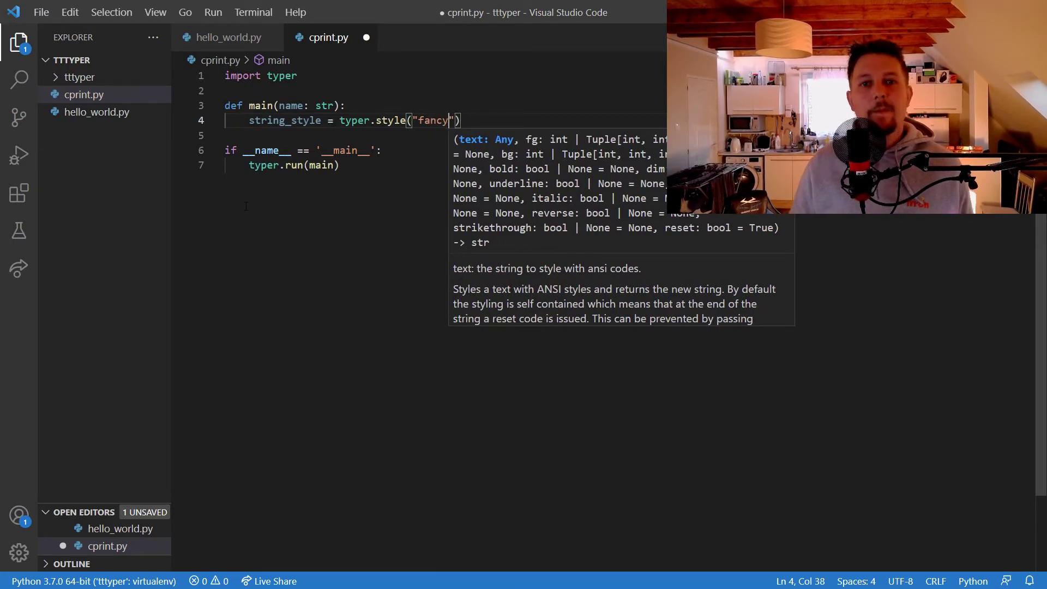
# Add string_style = typer.style("fancy", fg=typer.colors.RED, bold=True) inside main
pyautogui.press('Right')
pyautogui.write(', ')
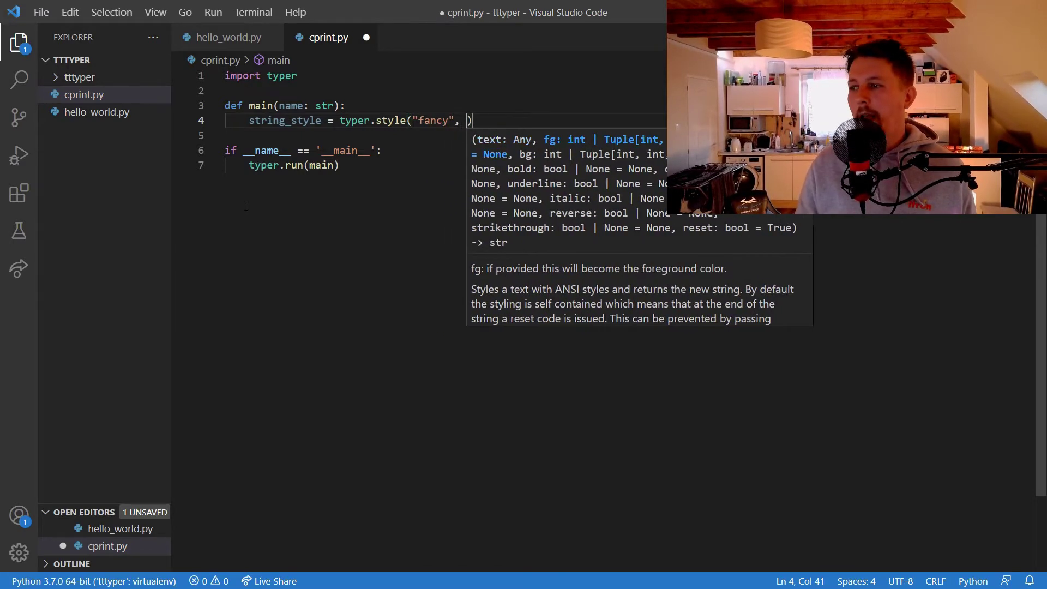
pyautogui.write('fg=')
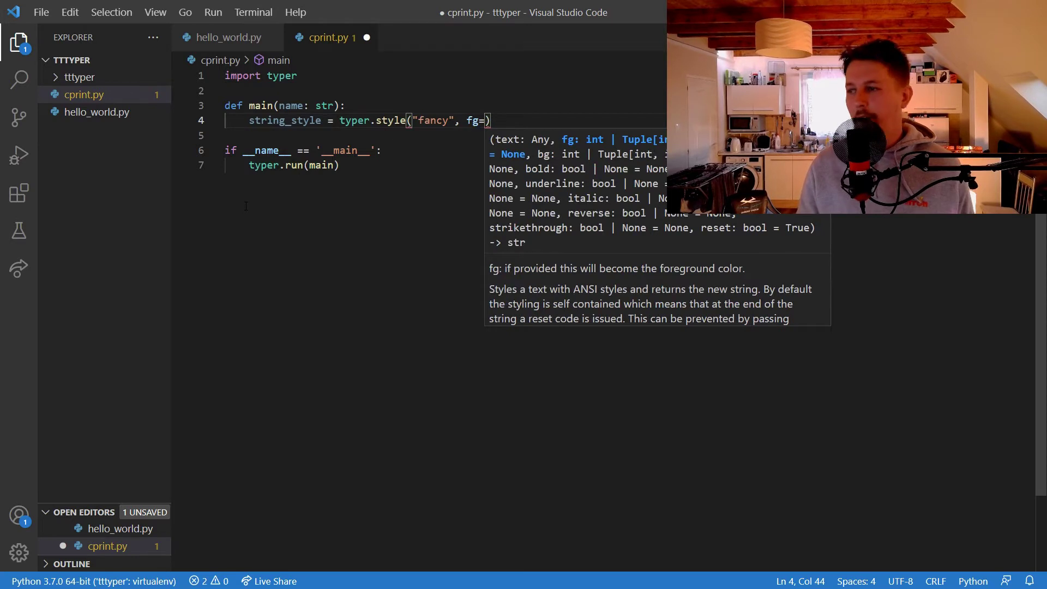
pyautogui.write('typer.co')
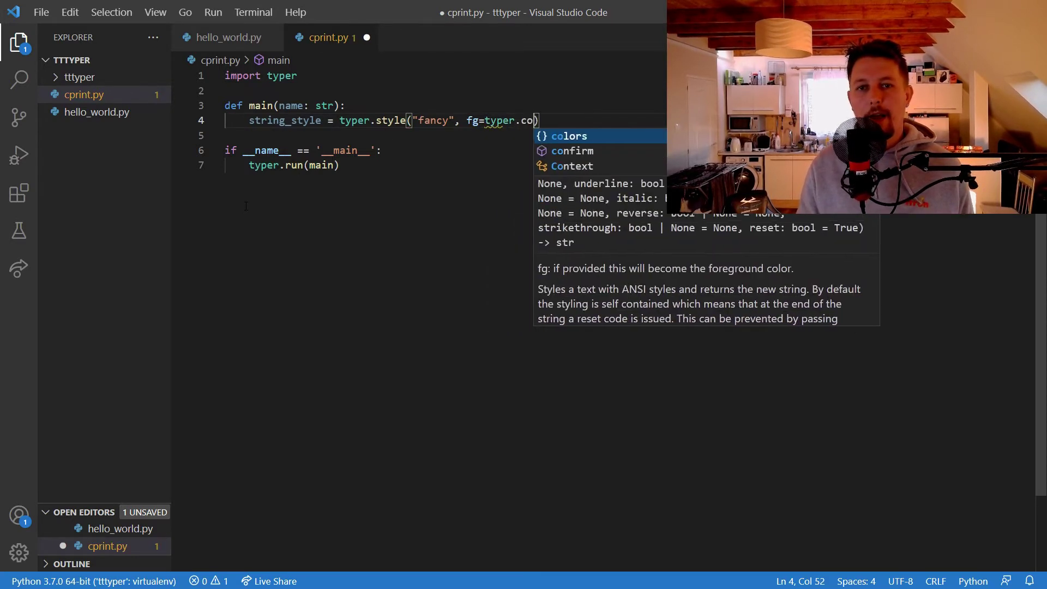
pyautogui.write('lors')
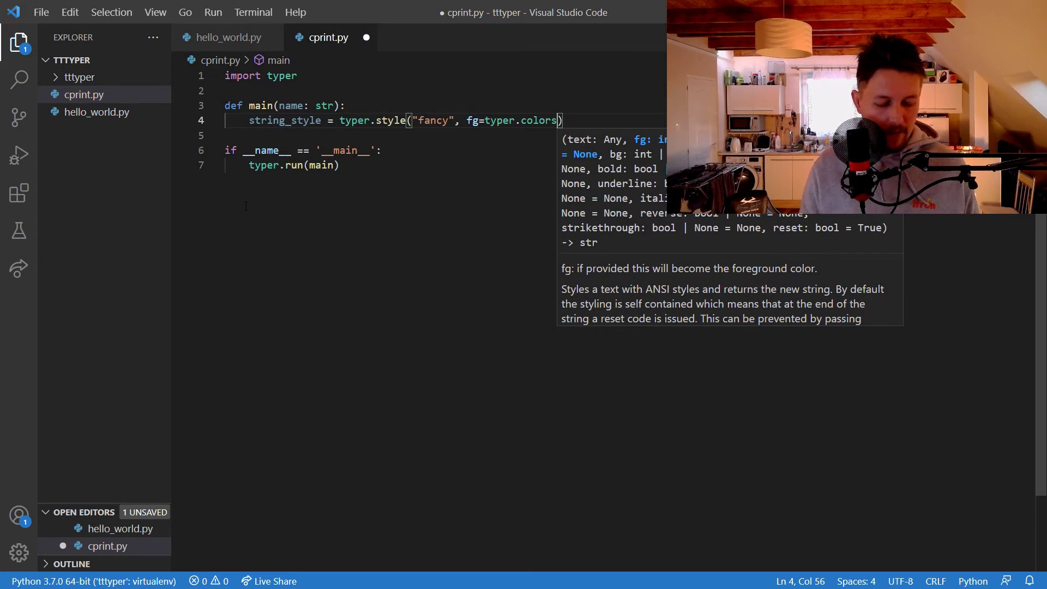
pyautogui.write('.')
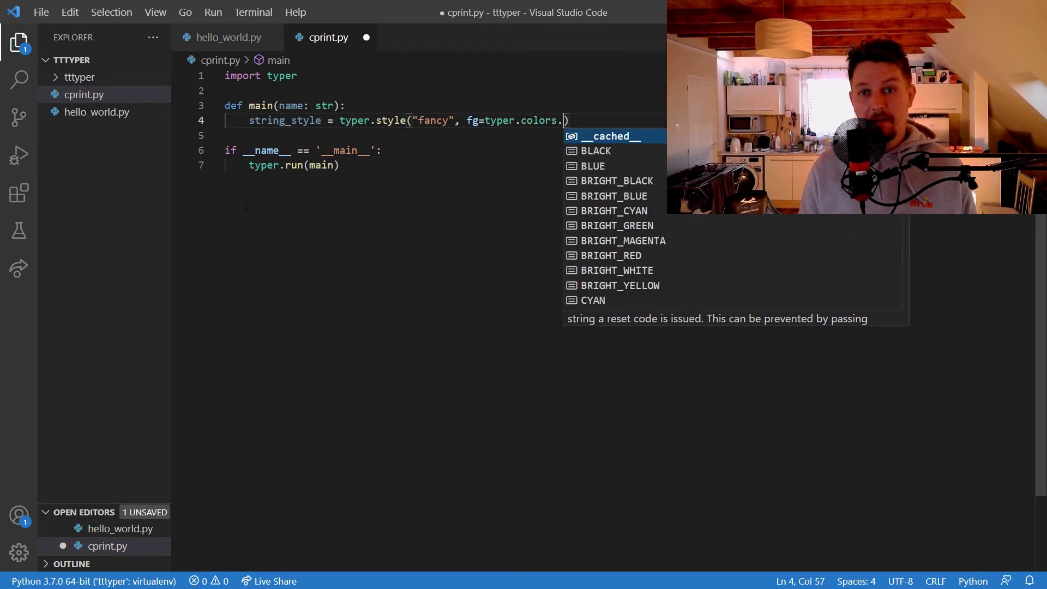
pyautogui.write('RED')
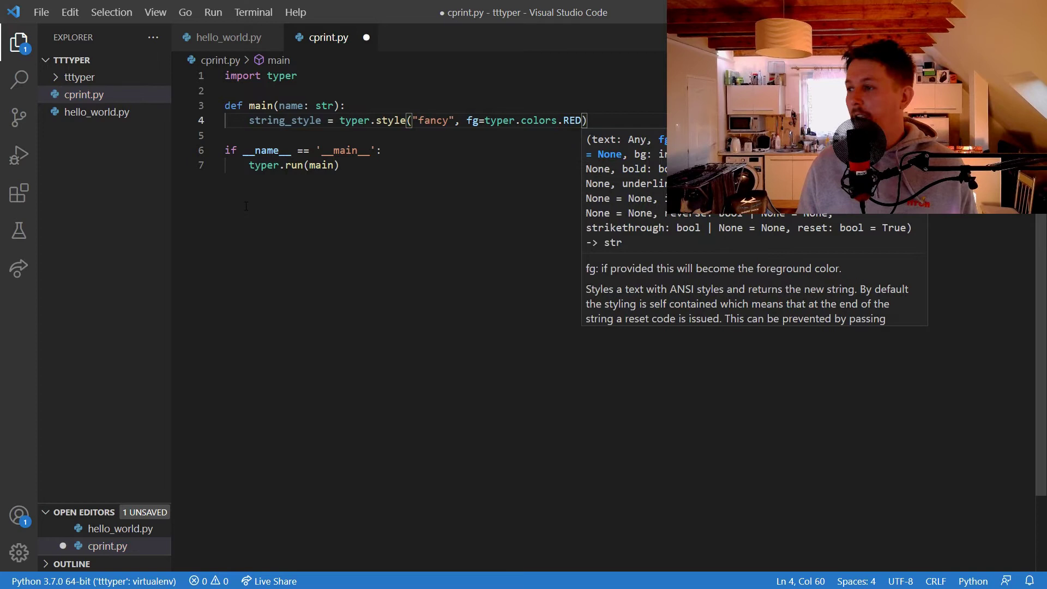
pyautogui.write(', ')
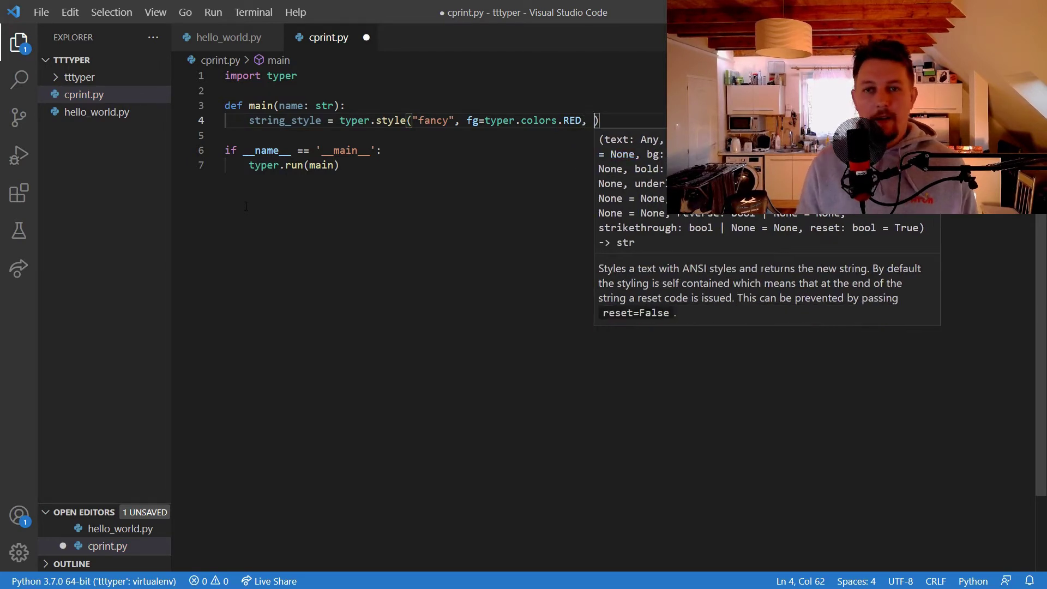
pyautogui.write('bold = ')
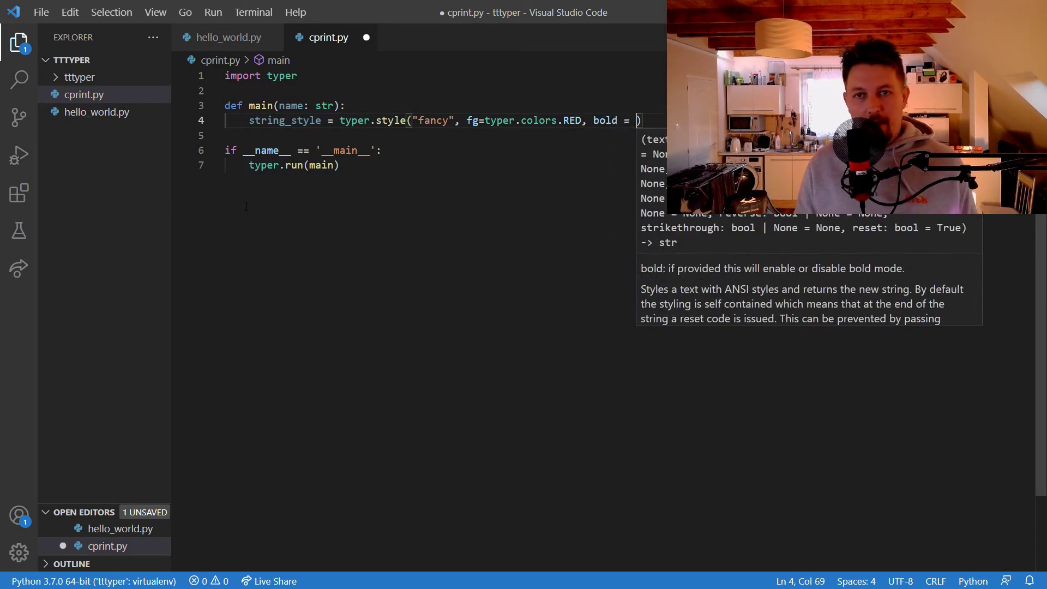
pyautogui.write('True')
pyautogui.press('End')
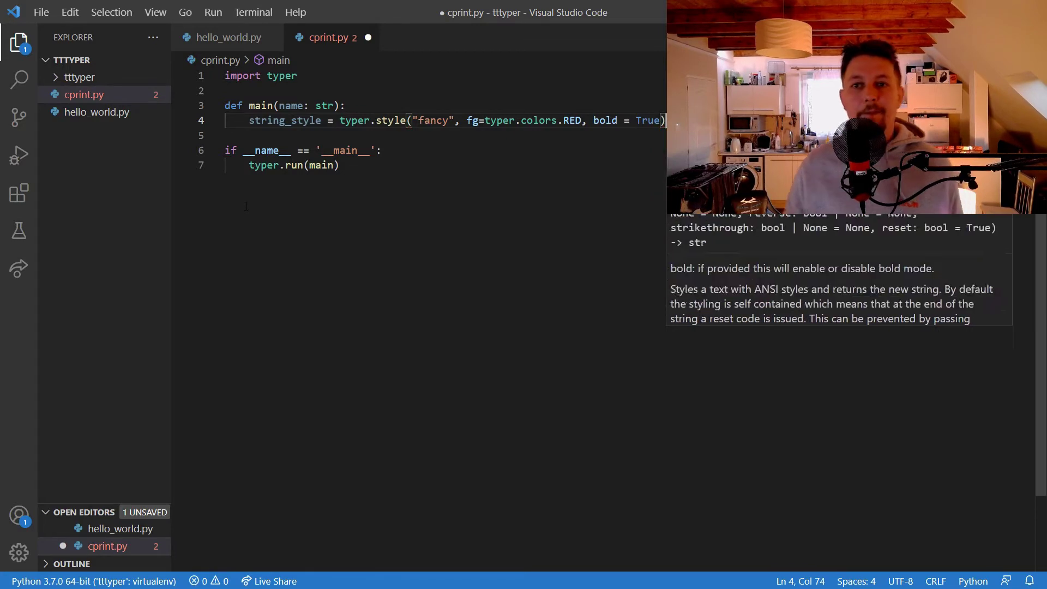
pyautogui.press('Return')
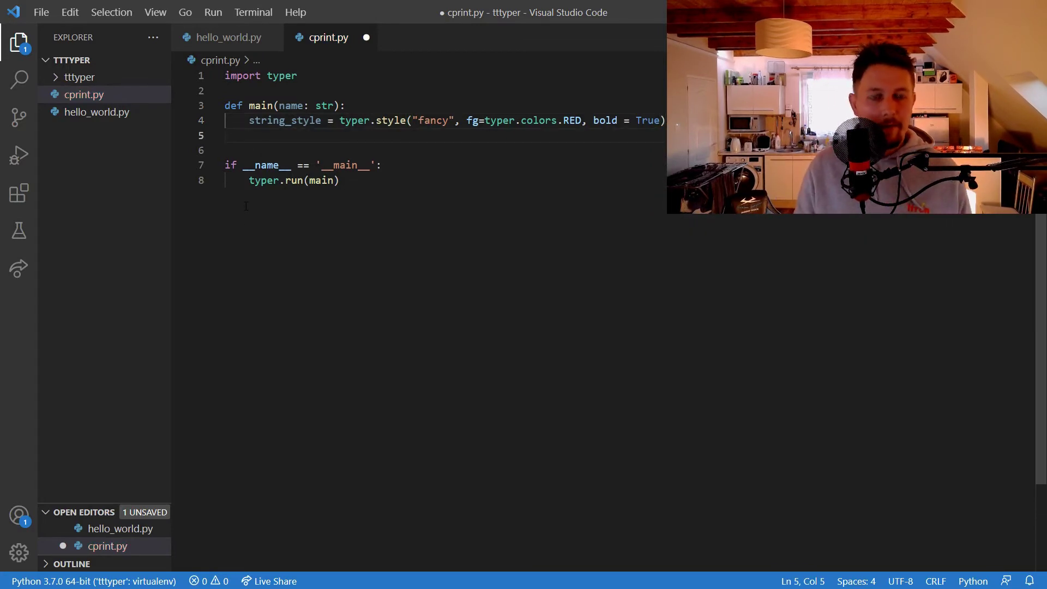
pyautogui.write('mess')
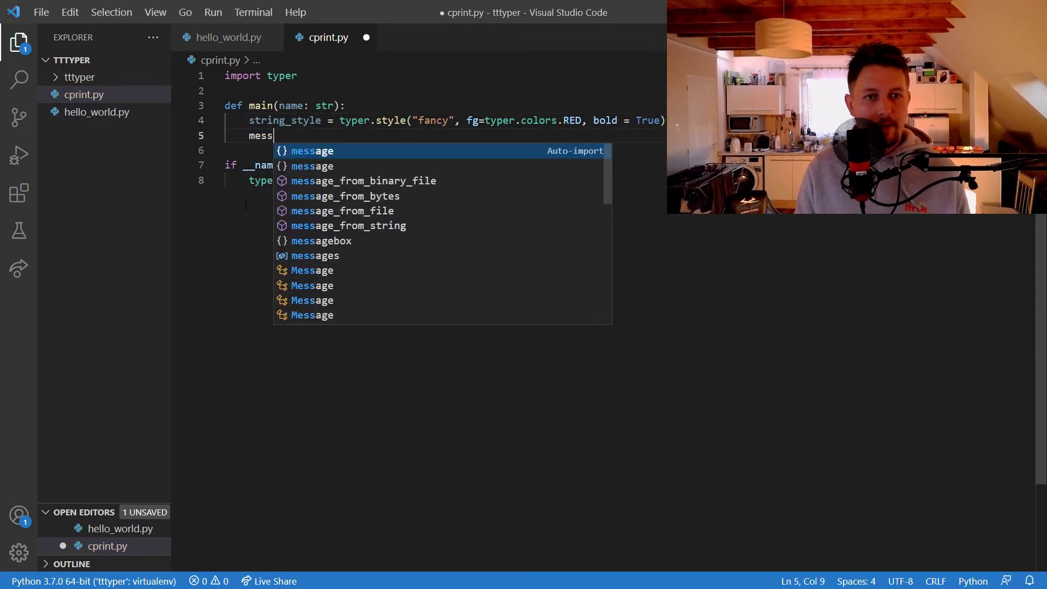
pyautogui.write('age = f')
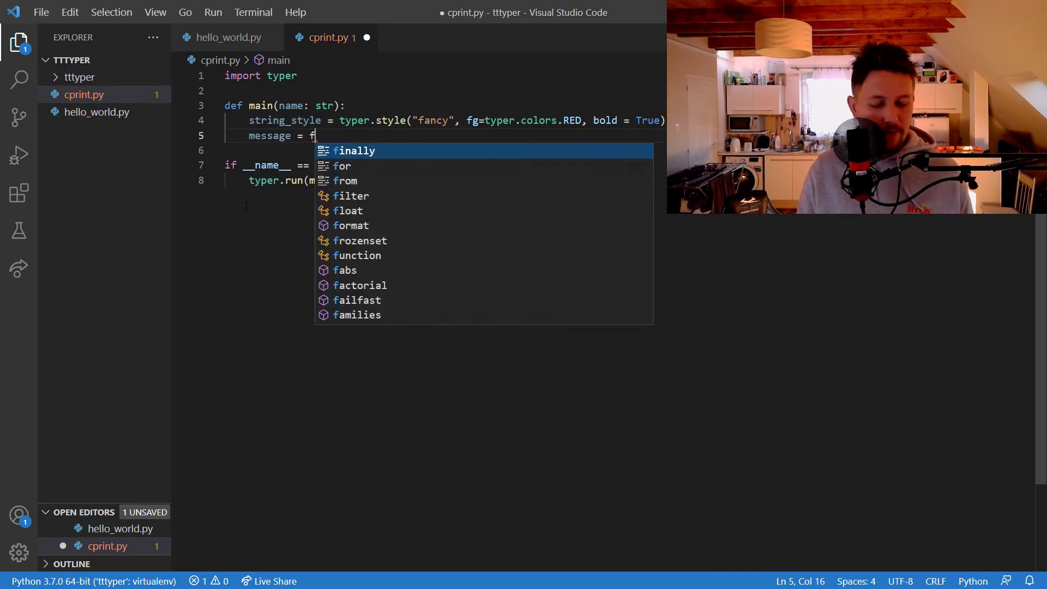
pyautogui.write('"W')
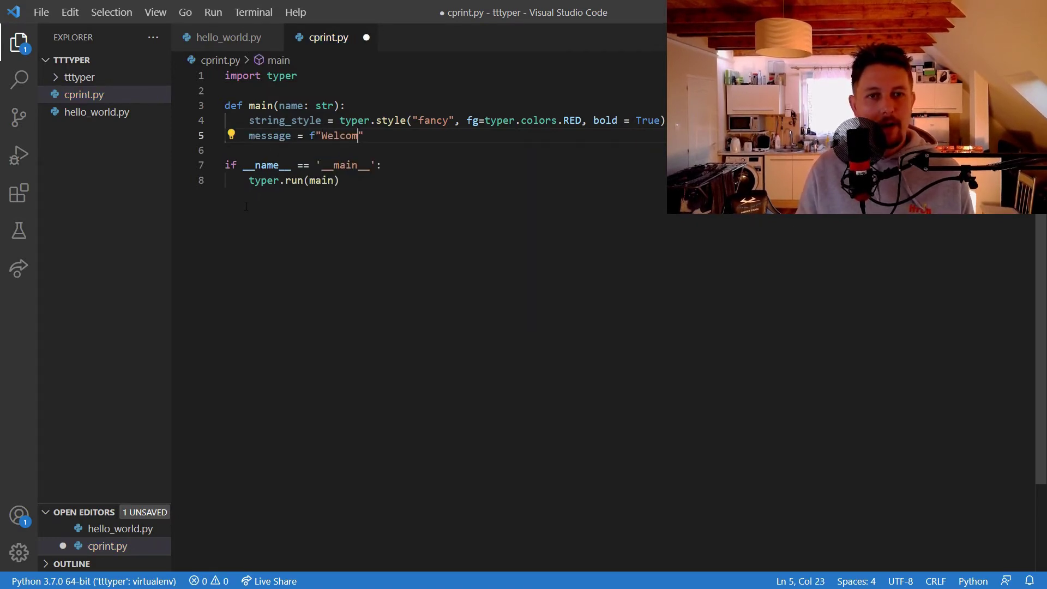
pyautogui.write('elcome {n')
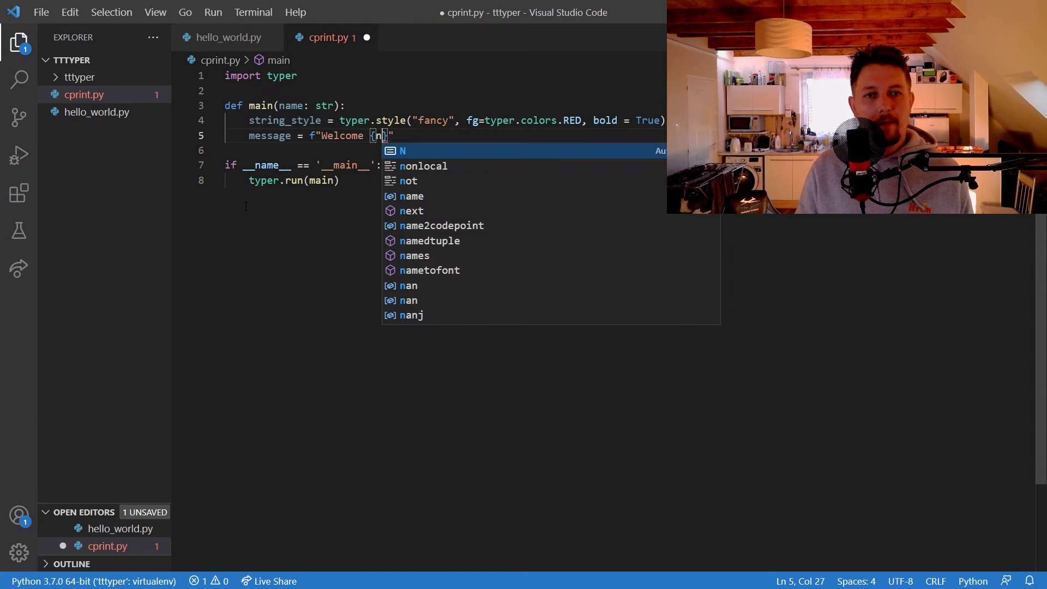
pyautogui.write('ame')
# Add message = f"Welcome {name}" to main's body
pyautogui.press('Escape')
pyautogui.press('End')
pyautogui.press('Return')
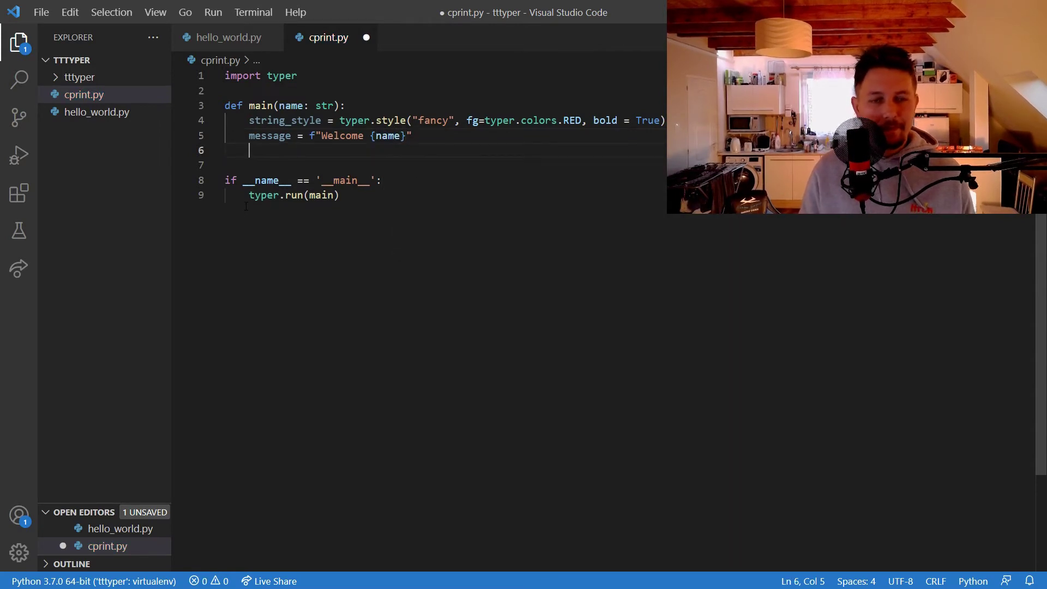
pyautogui.write('typer.ec')
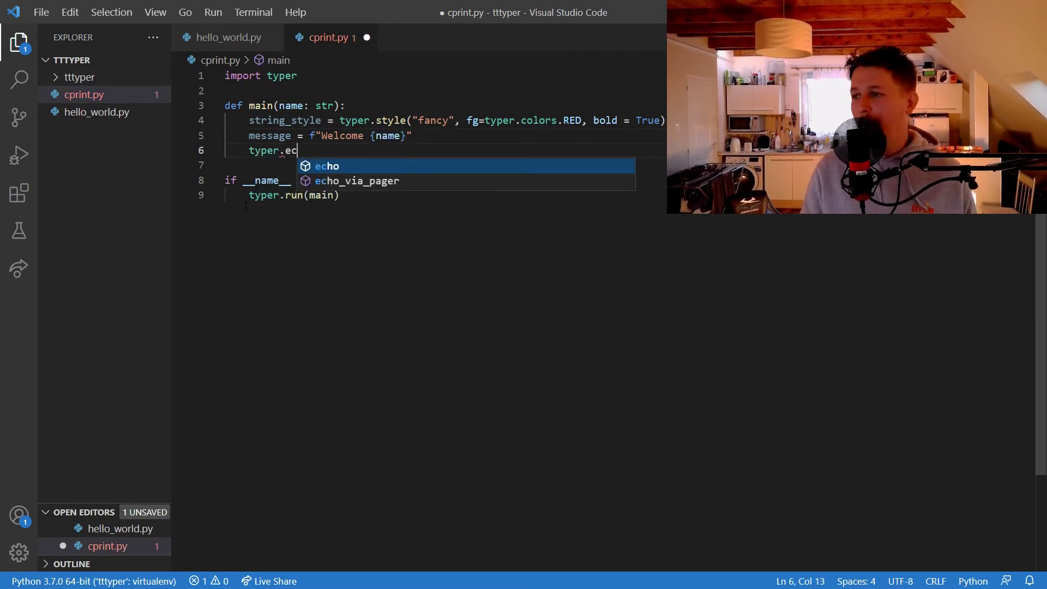
pyautogui.write('hg')
# Add typer.echo(message + string_style) and save cprint.py
pyautogui.press('BackSpace')
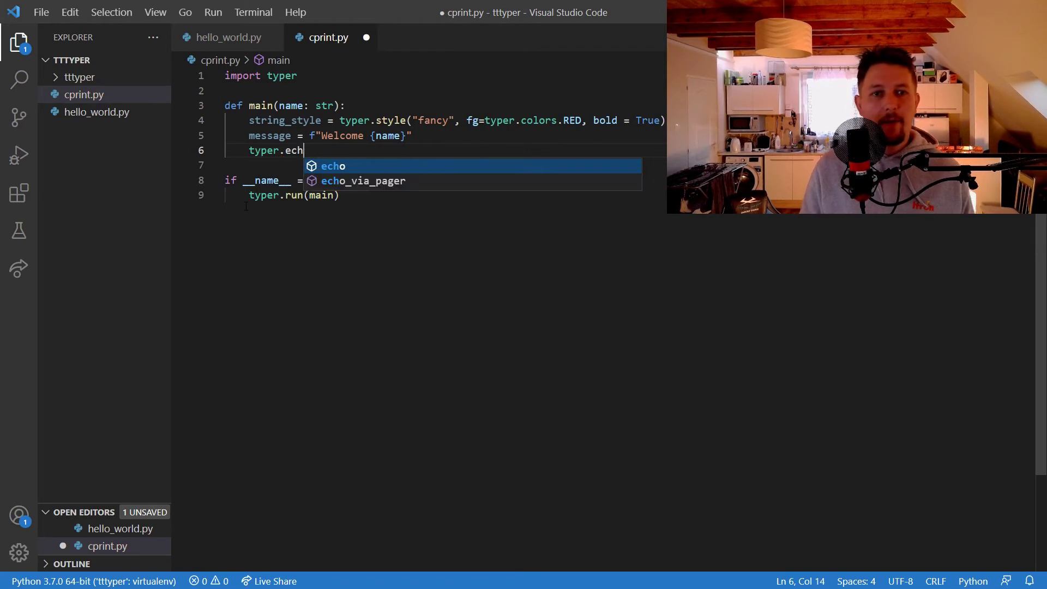
pyautogui.press('Tab')
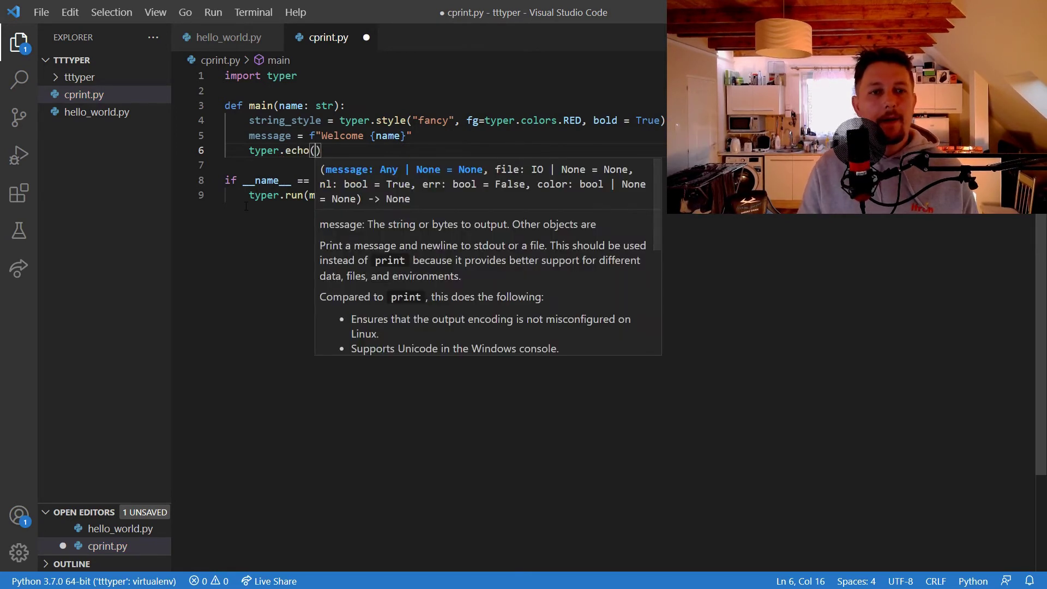
pyautogui.write('mess')
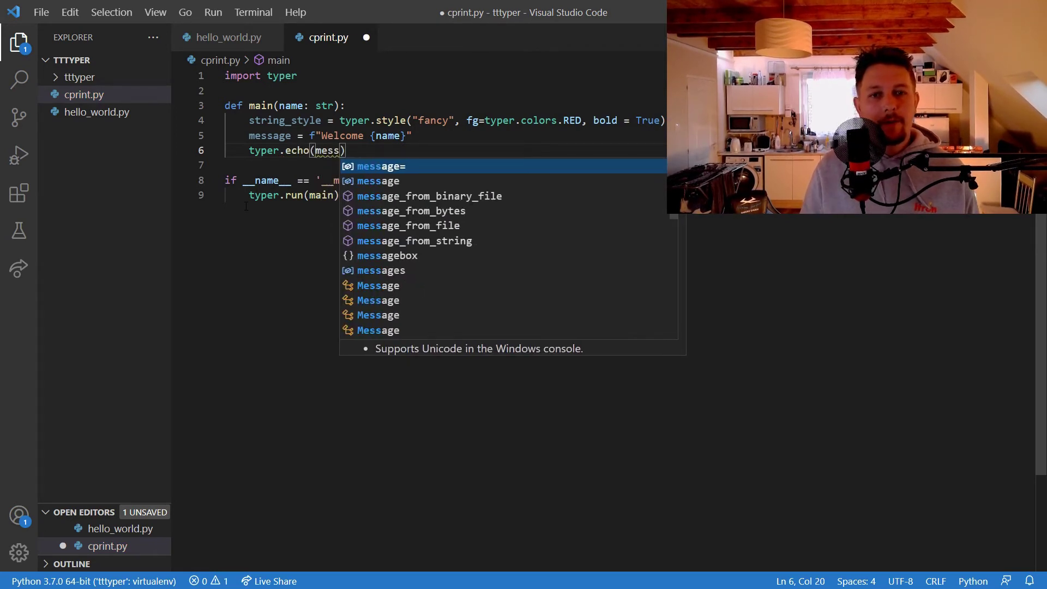
pyautogui.press('Tab')
pyautogui.write('+ s')
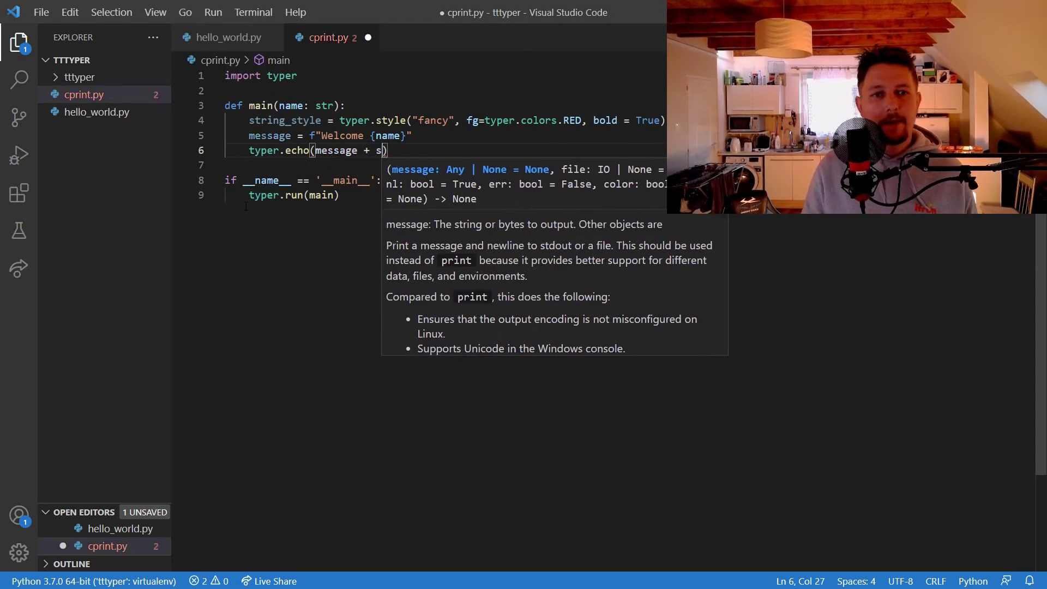
pyautogui.write('tri')
pyautogui.press('Tab')
pyautogui.hotkey('ctrl', 's')
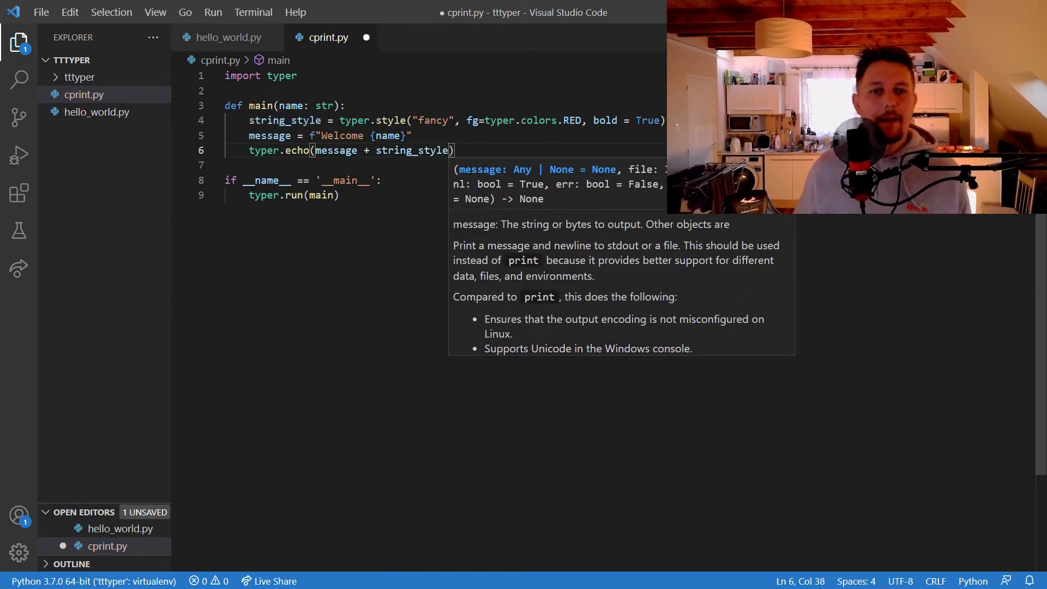
pyautogui.press('Escape')
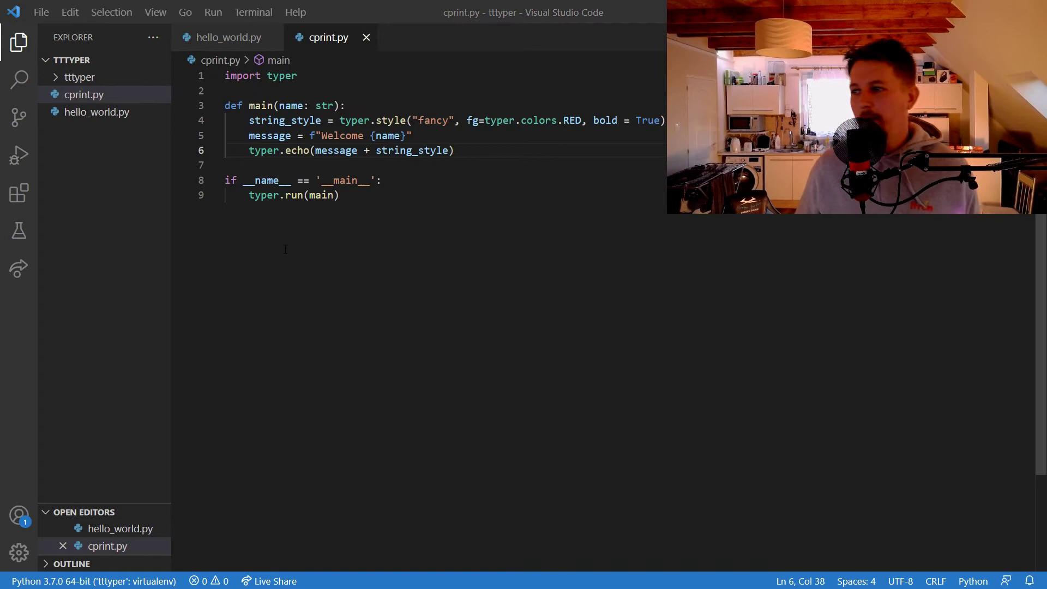
# Run python .\cprint.py in PowerShell without arguments, getting the missing NAME error
pyautogui.hotkey('alt', 'Tab')
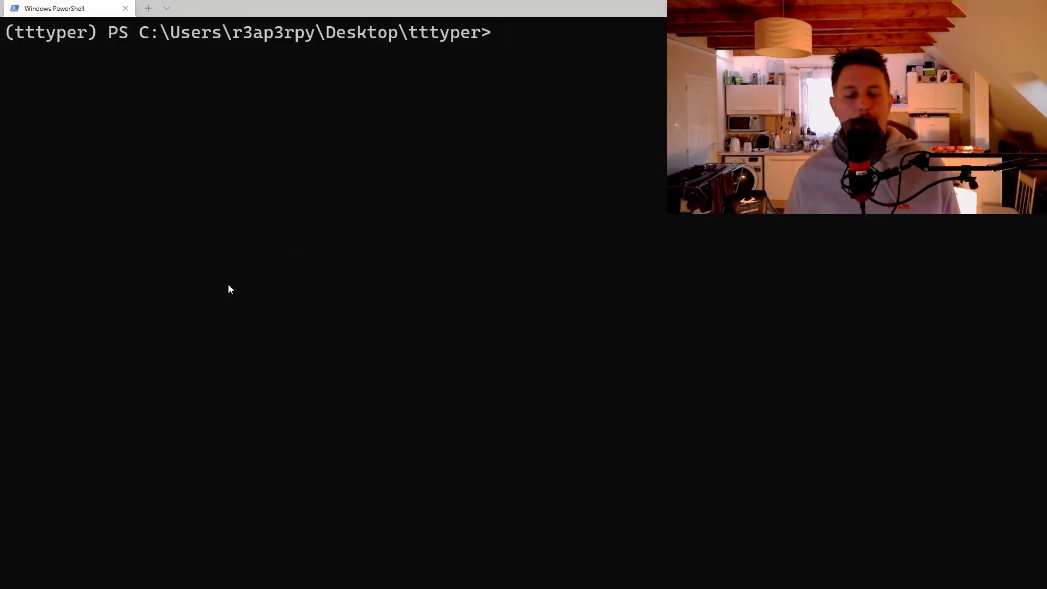
pyautogui.write('python c')
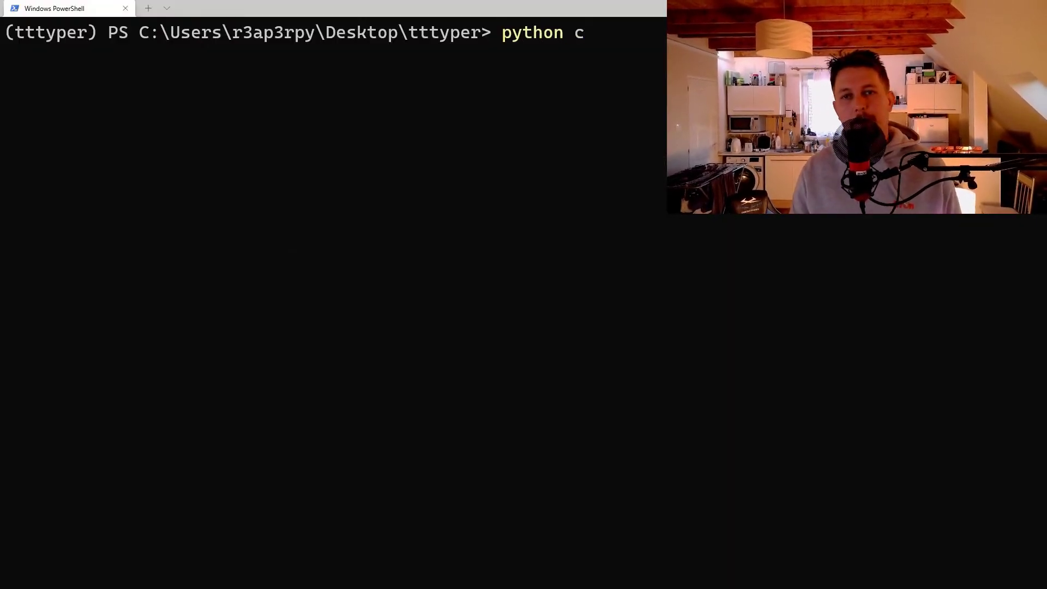
pyautogui.press('Tab')
pyautogui.press('Return')
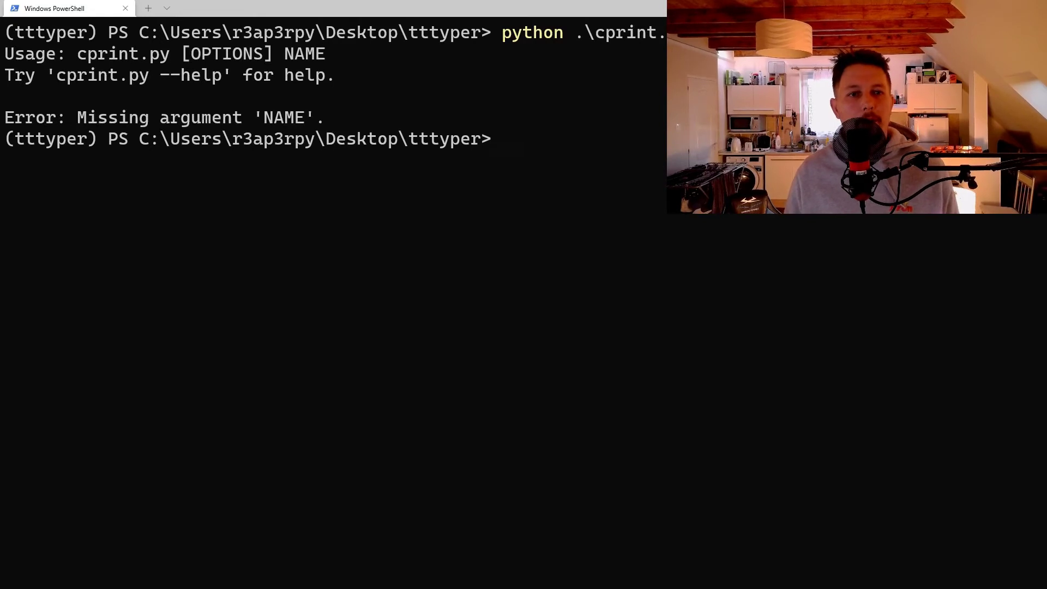
# Rerun cprint.py with a name and inspect the red "fancy" in the welcome output
pyautogui.press('Up')
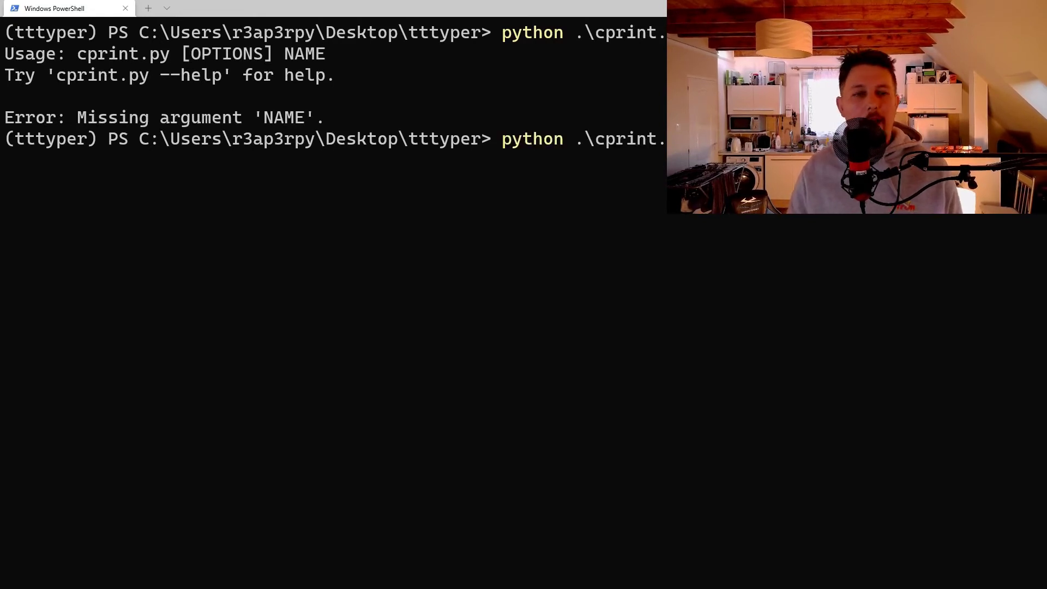
pyautogui.press('Return')
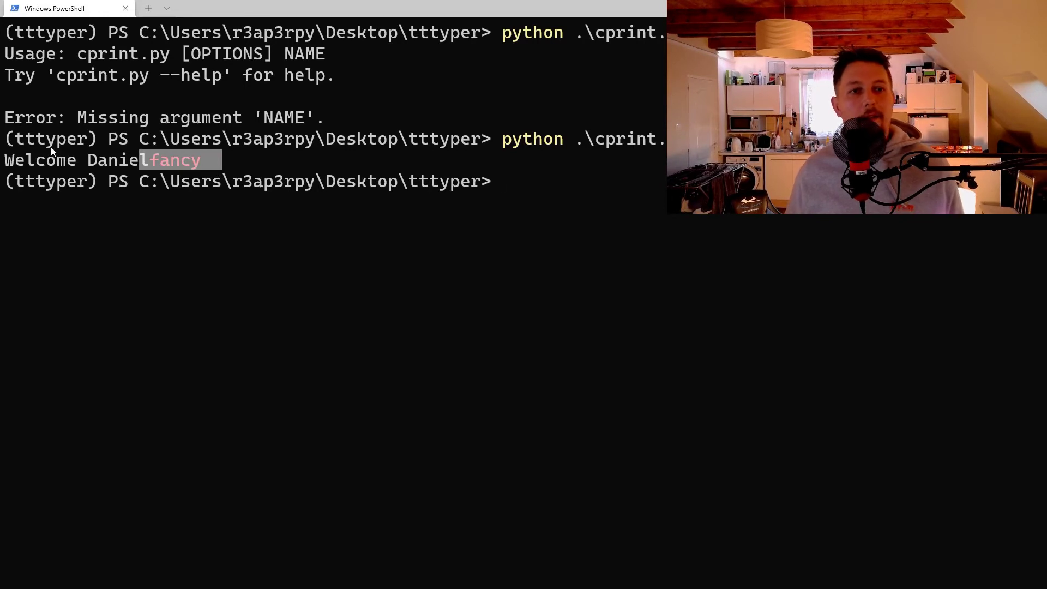
pyautogui.click(236, 144)
pyautogui.moveTo(120, 155); pyautogui.dragTo(89, 156)
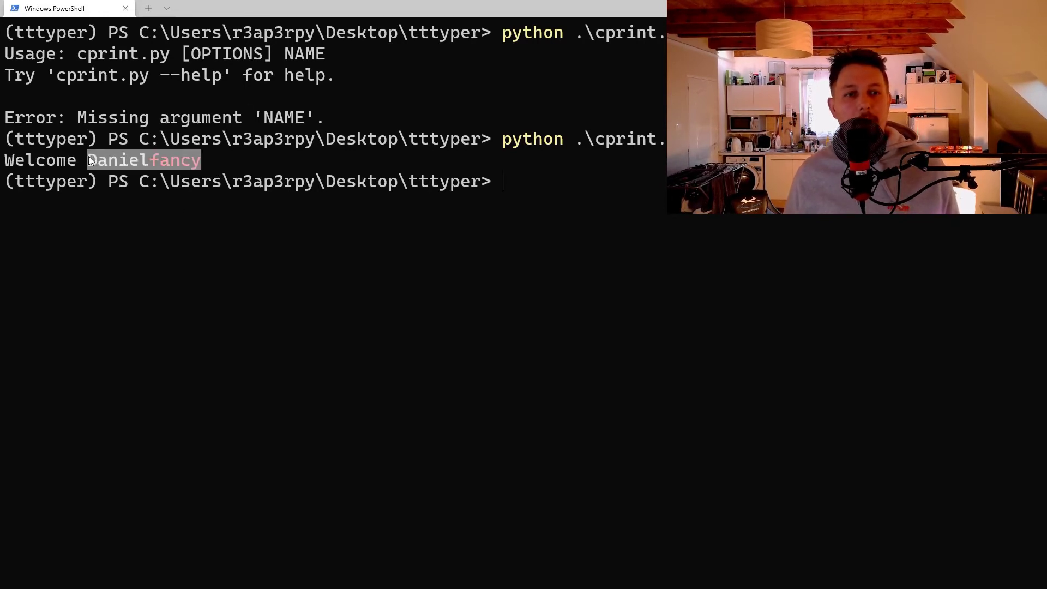
pyautogui.moveTo(201, 159); pyautogui.dragTo(147, 152)
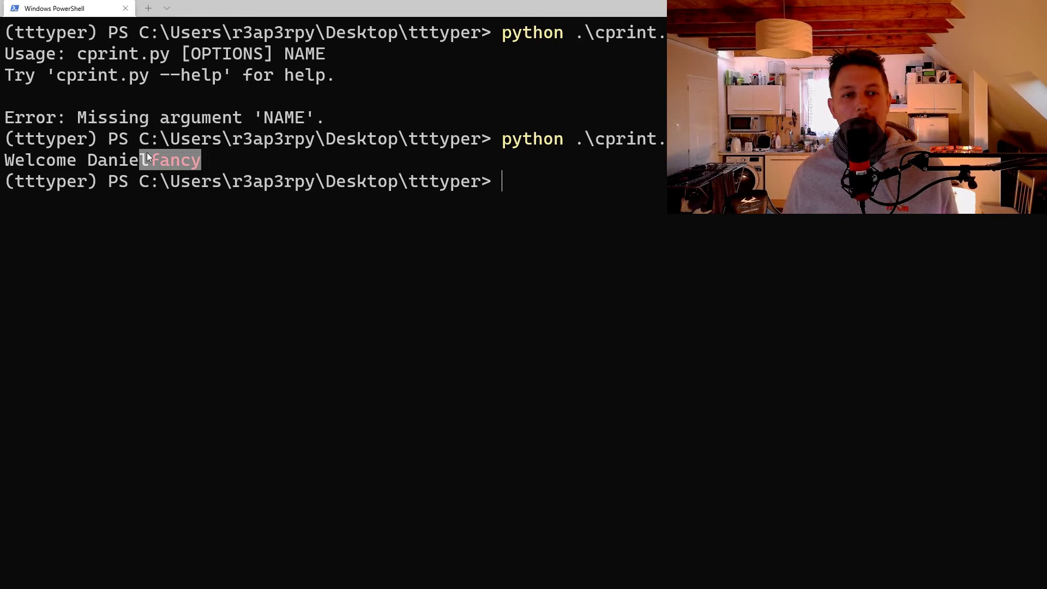
pyautogui.click(246, 118)
# Delete name from the f"Welcome {name}" string in cprint.py
pyautogui.hotkey('alt', 'Tab')
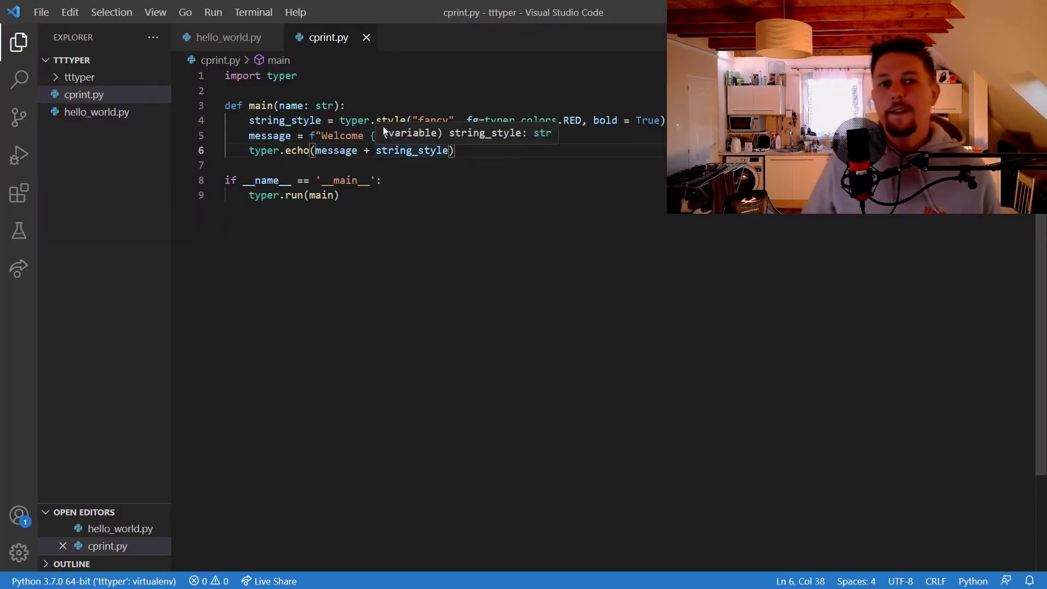
pyautogui.click(439, 151)
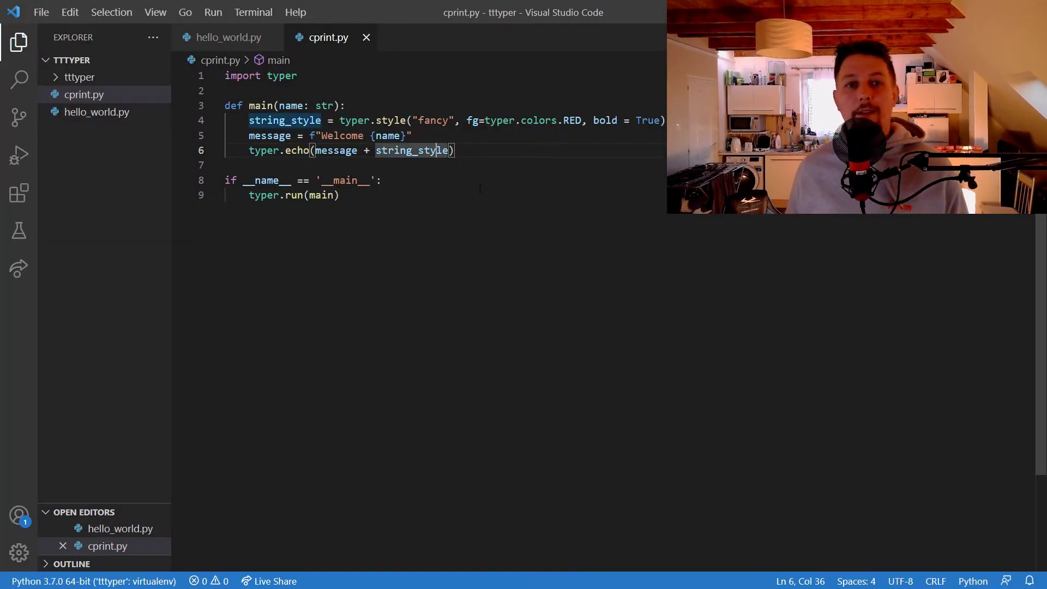
pyautogui.click(412, 120)
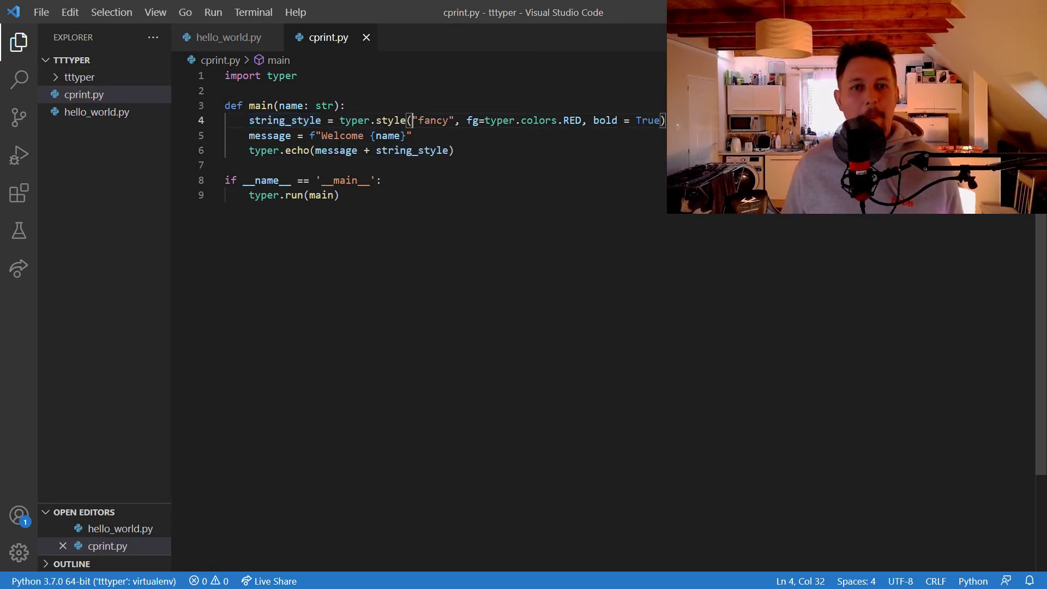
pyautogui.doubleClick(387, 135)
pyautogui.press('BackSpace')
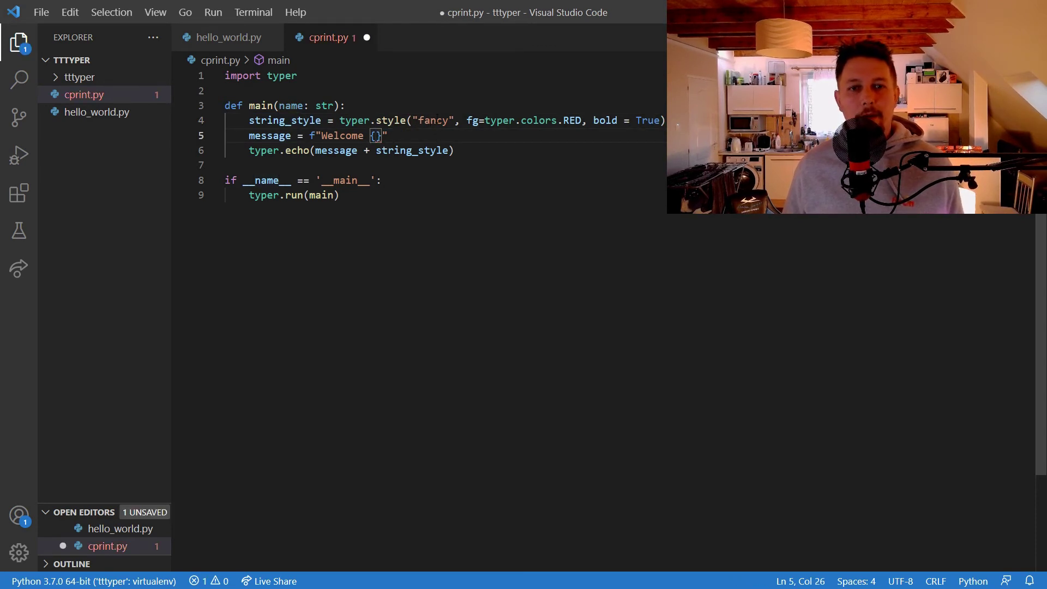
# Replace "fancy" with name in the typer.style() call and save cprint.py
pyautogui.doubleClick(432, 120)
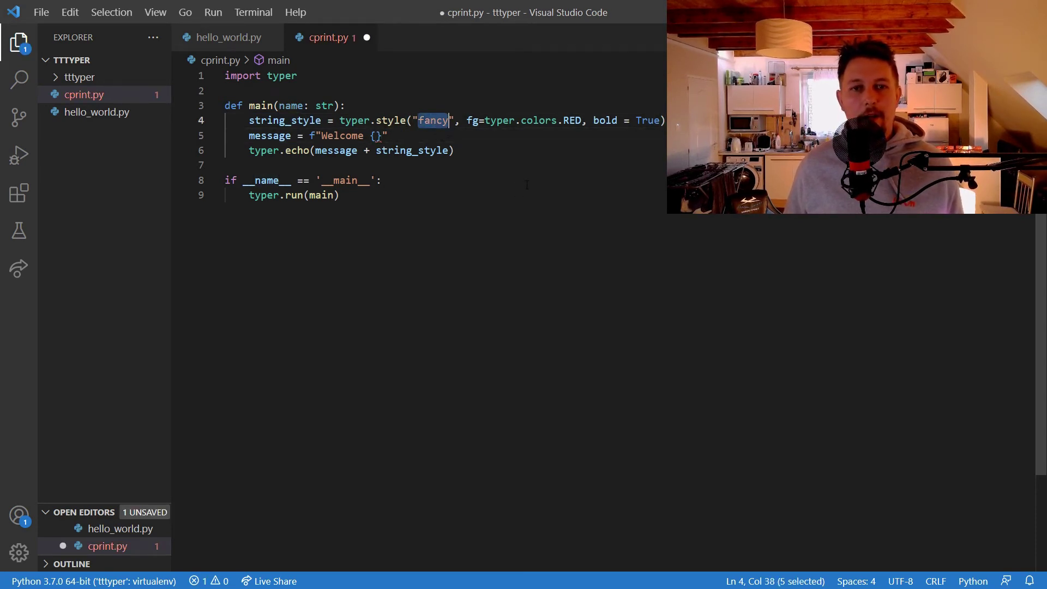
pyautogui.press('BackSpace')
pyautogui.press('BackSpace')
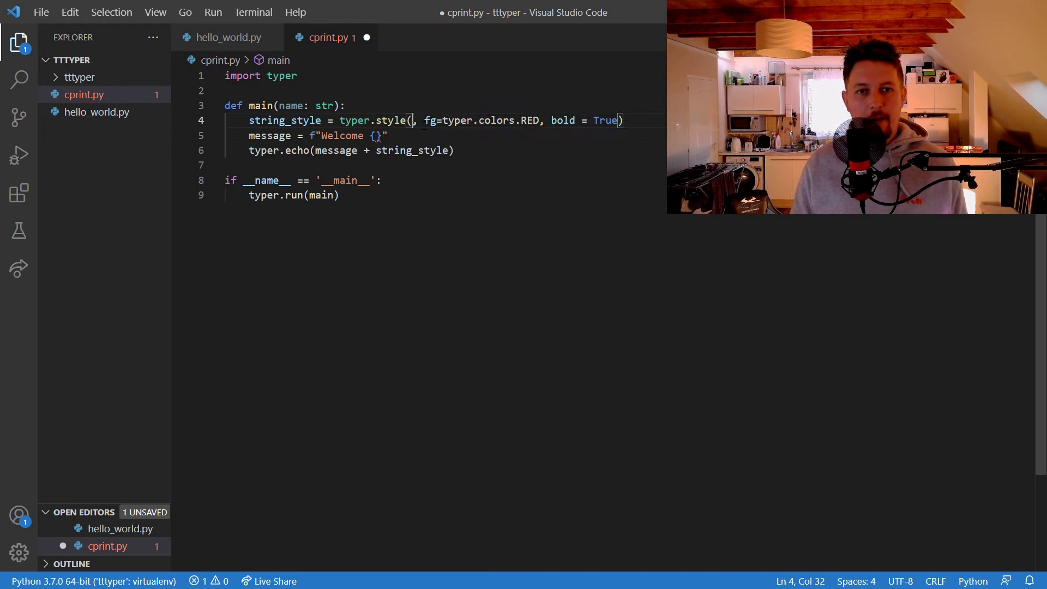
pyautogui.write('name')
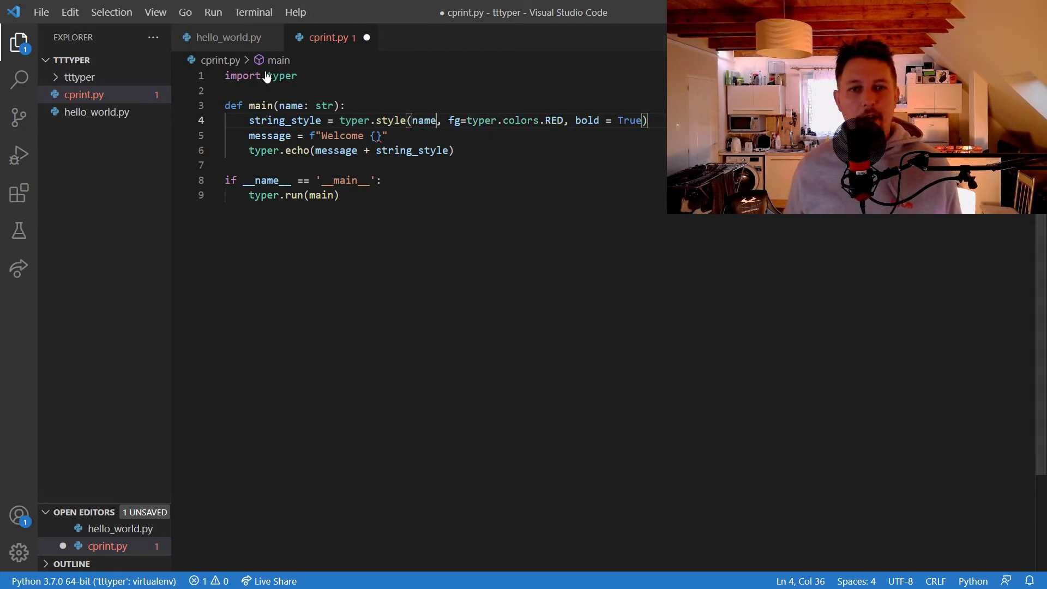
pyautogui.click(376, 134)
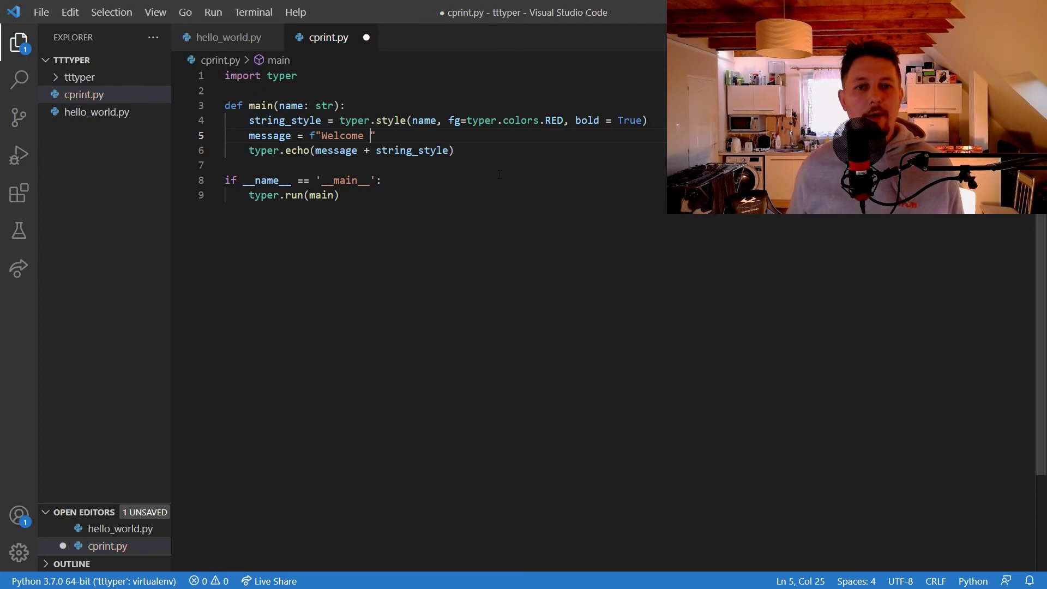
pyautogui.hotkey('ctrl', 's')
# Rerun cprint.py with the name and check that the welcome line shows the name in red
pyautogui.hotkey('alt', 'Tab')
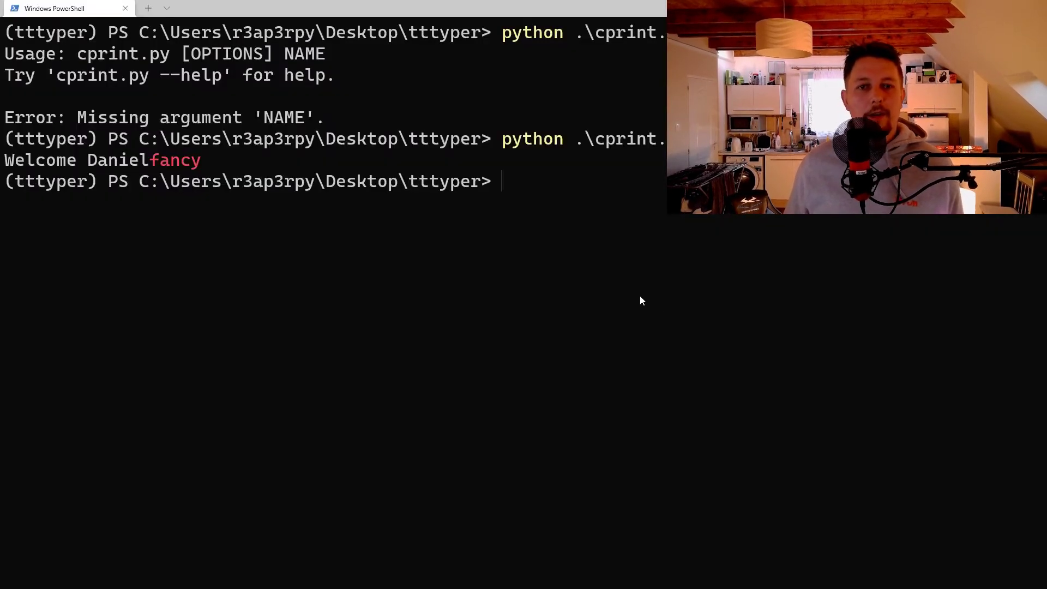
pyautogui.press('Up')
pyautogui.press('Return')
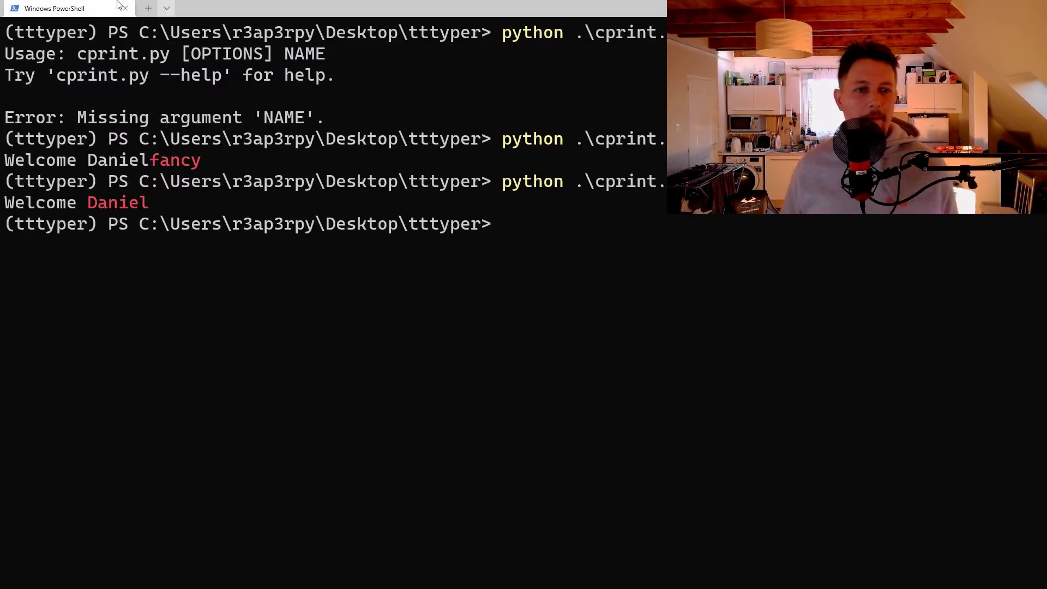
pyautogui.moveTo(39, 203); pyautogui.dragTo(148, 202)
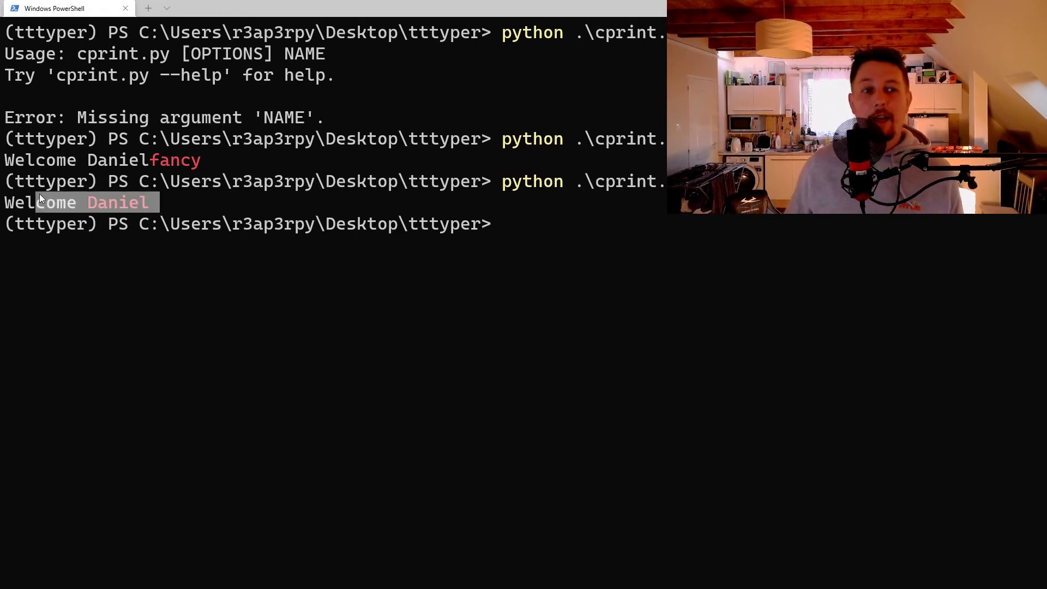
pyautogui.click(224, 103)
pyautogui.hotkey('alt', 'Tab')
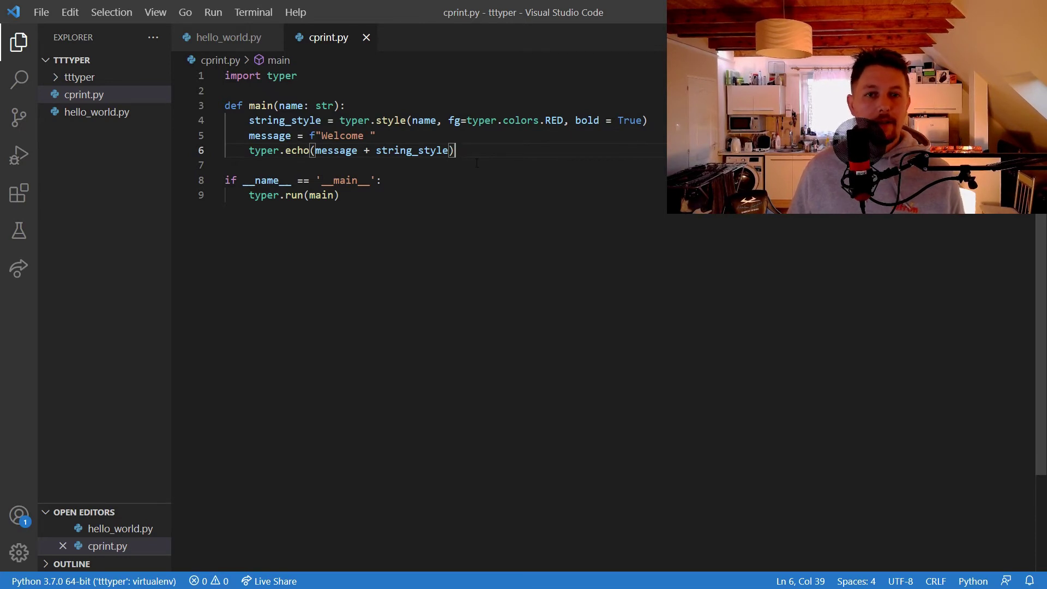
pyautogui.write('typer.se')
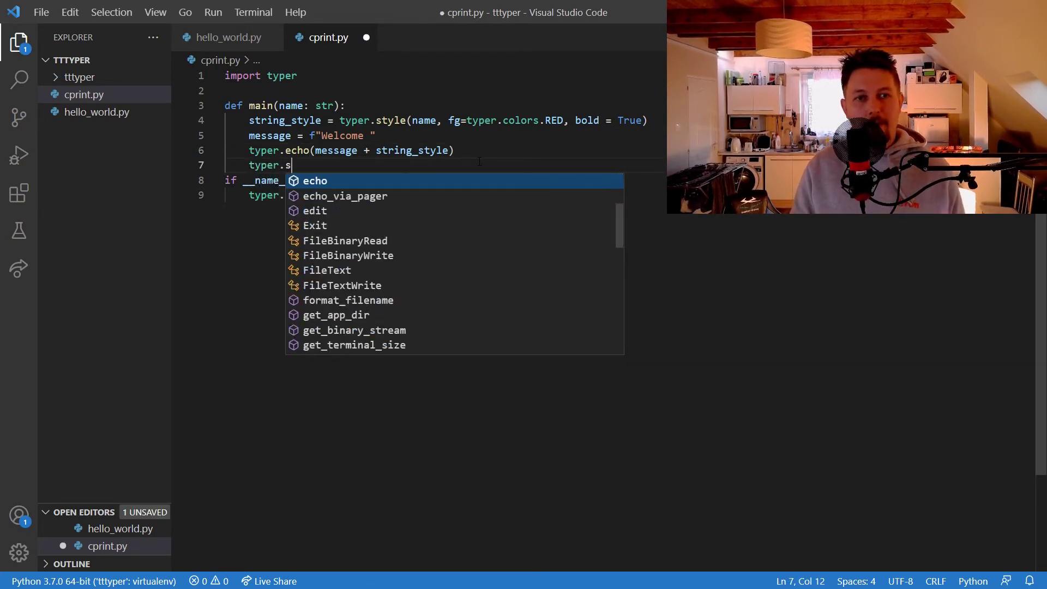
# Write typer.secho(f"The other way {name}", fg=typer.colors.RED) on line 7, dropping bg=, and save
pyautogui.press('Tab')
pyautogui.write('(')
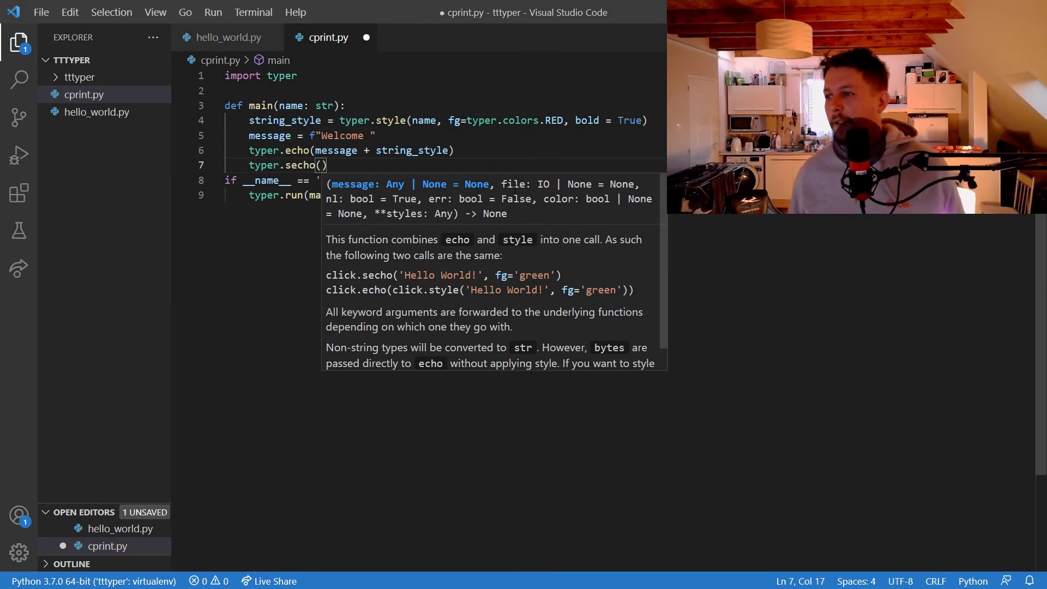
pyautogui.write('f"')
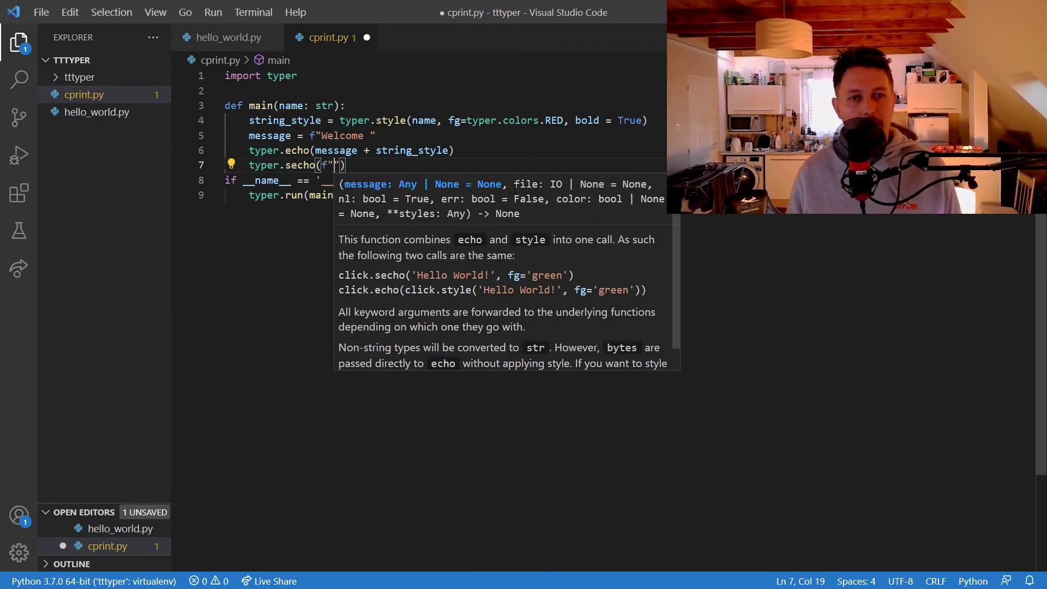
pyautogui.write('The other was')
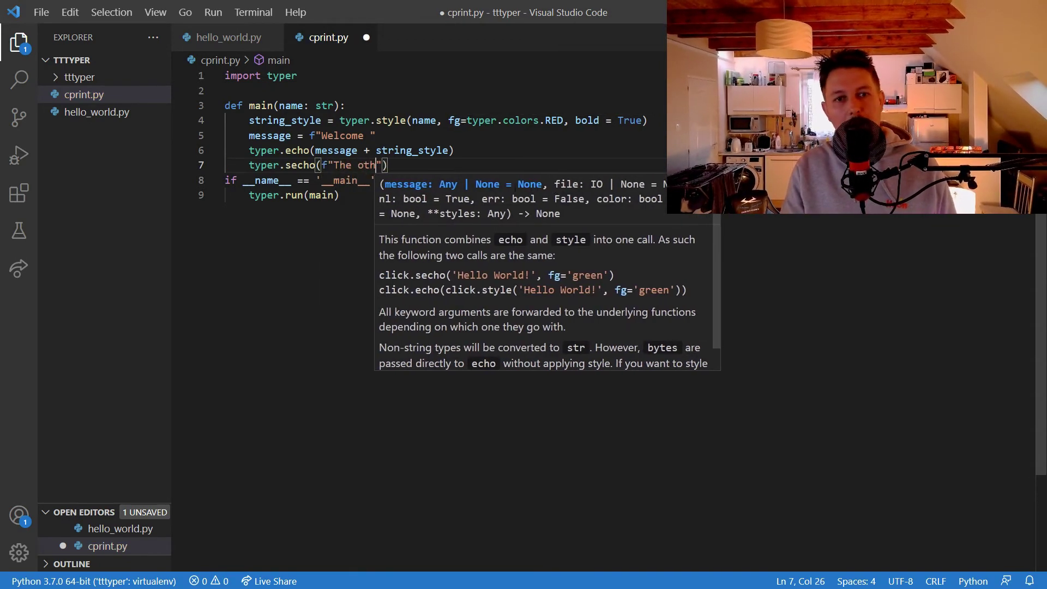
pyautogui.press('BackSpace')
pyautogui.write('y ')
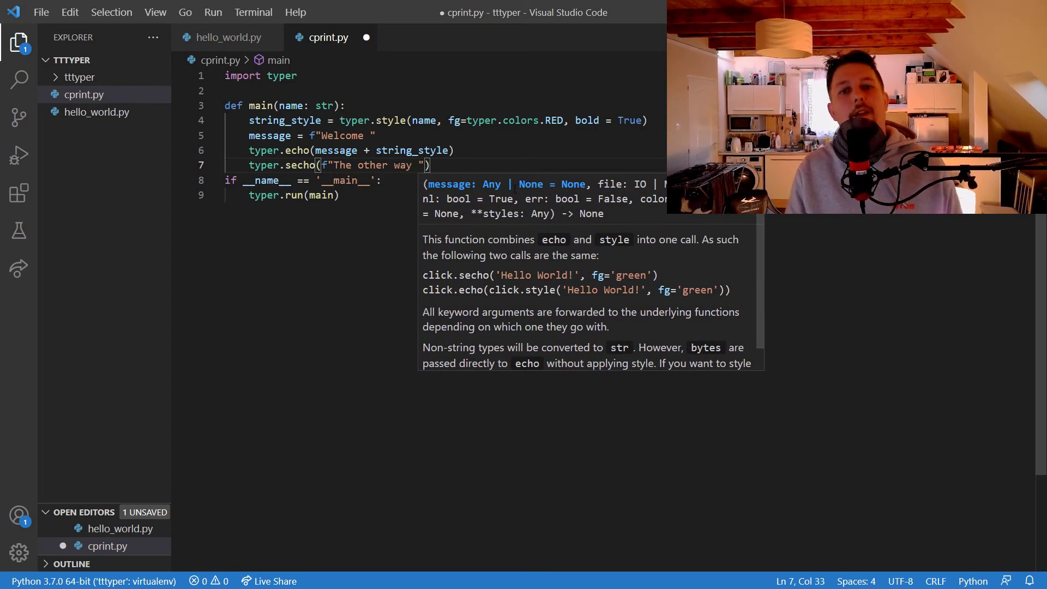
pyautogui.write('{name}"')
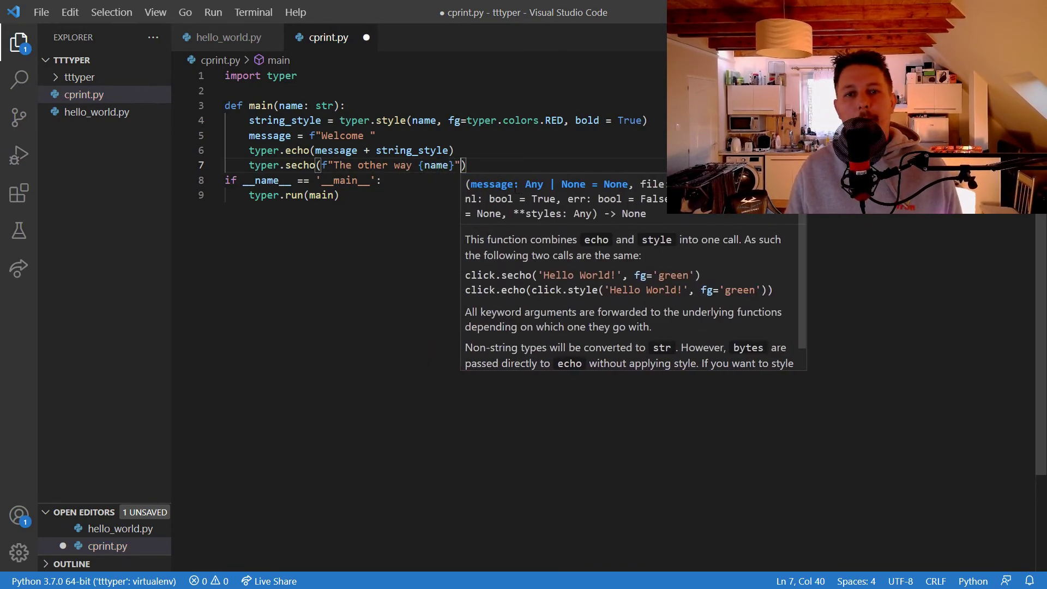
pyautogui.write(',fg=')
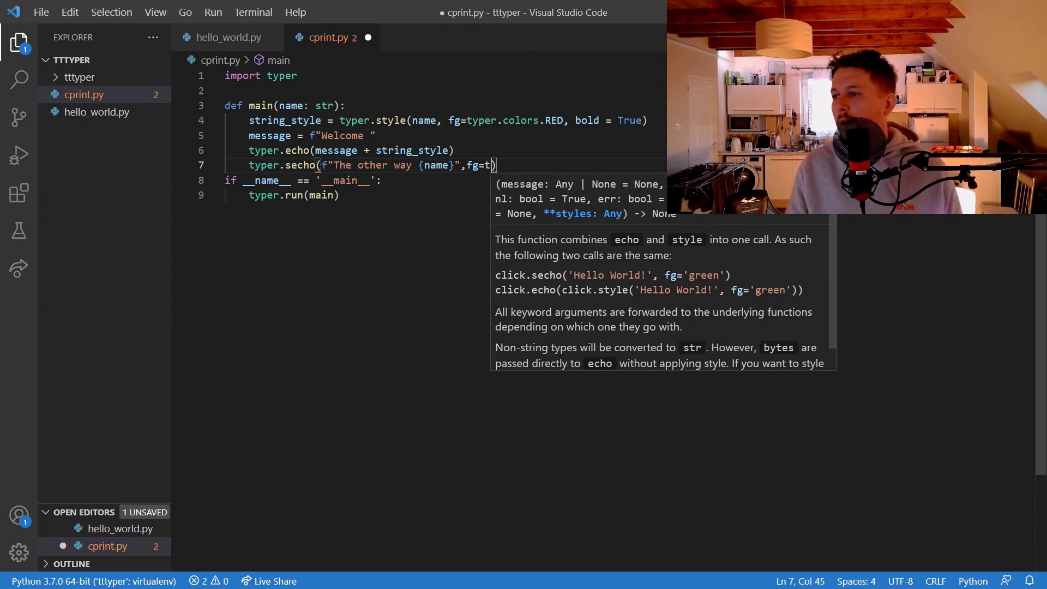
pyautogui.write('typerr.c')
pyautogui.press('BackSpace')
pyautogui.press('BackSpace')
pyautogui.press('BackSpace')
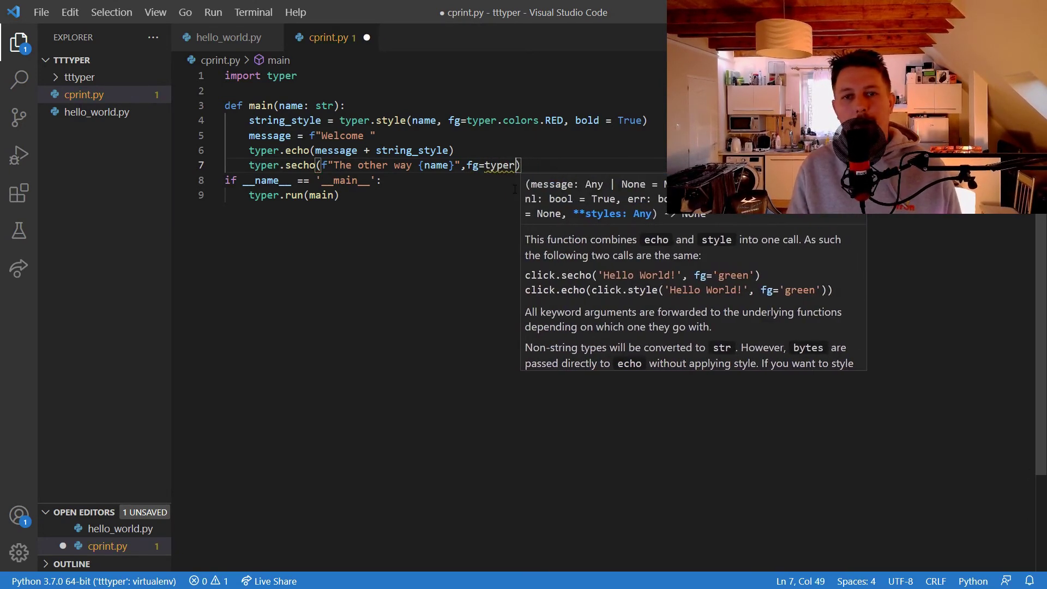
pyautogui.write('.colors')
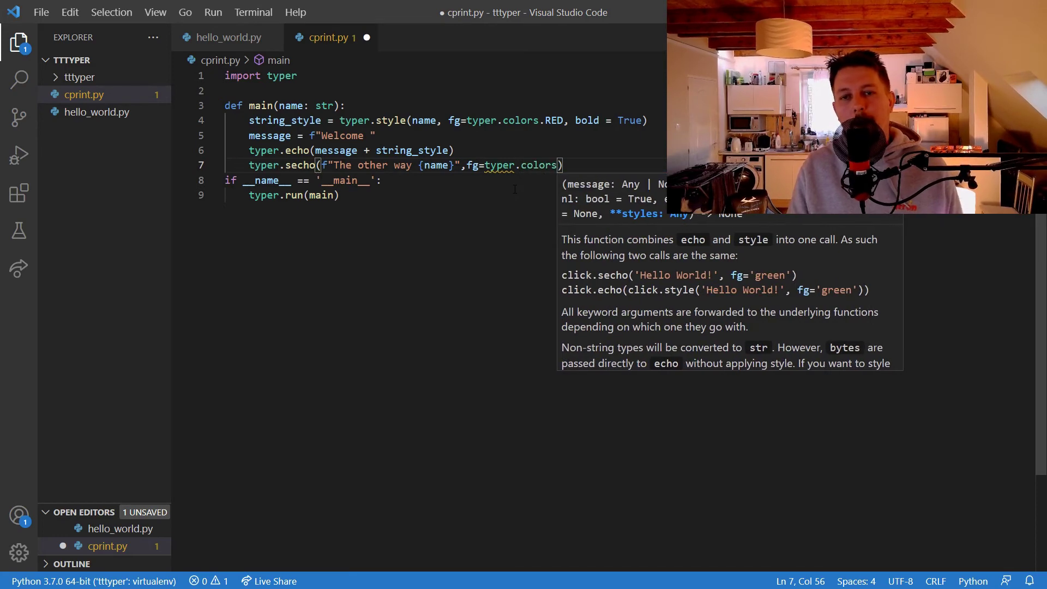
pyautogui.write('.RED, ')
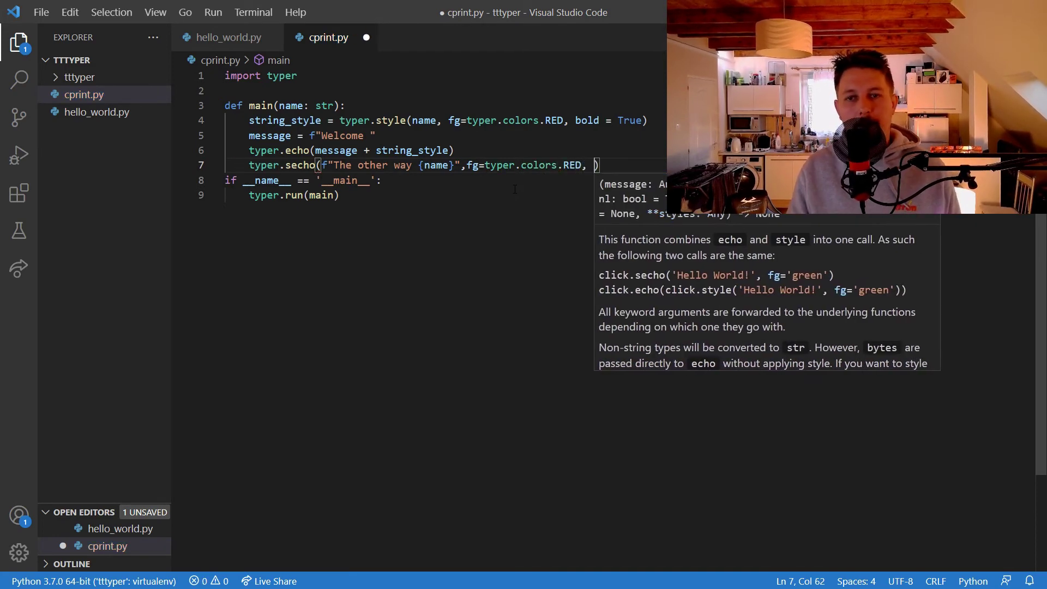
pyautogui.write('bg')
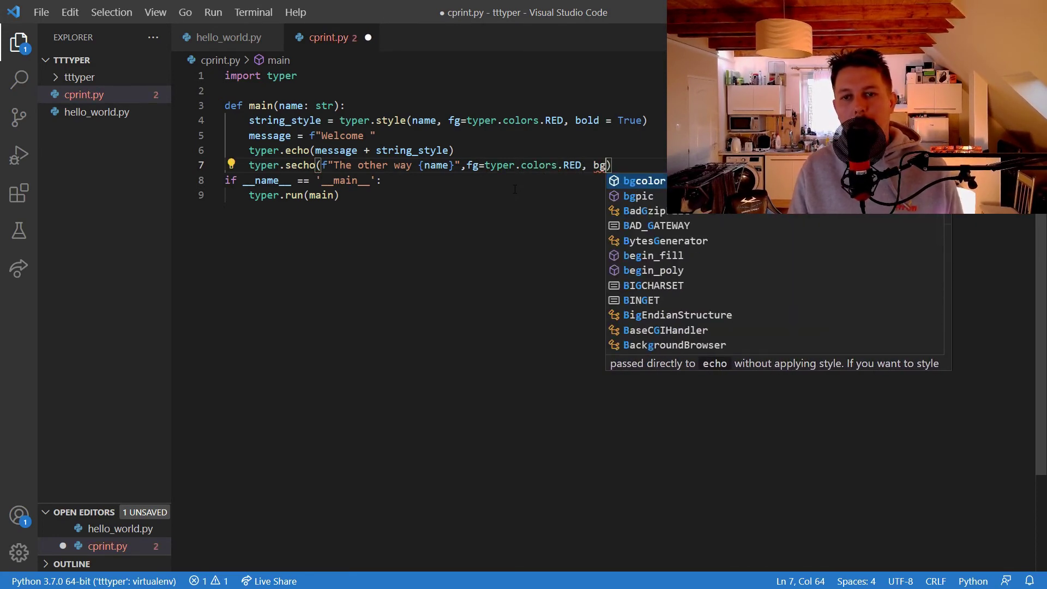
pyautogui.write('=')
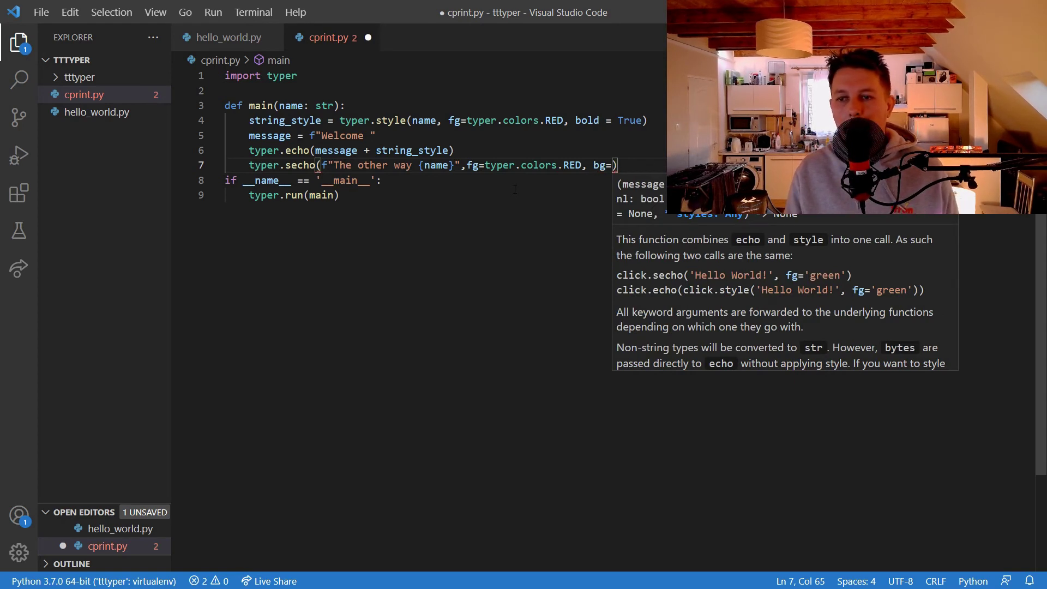
pyautogui.press('BackSpace')
pyautogui.press('BackSpace')
pyautogui.press('BackSpace')
pyautogui.hotkey('ctrl', 's')
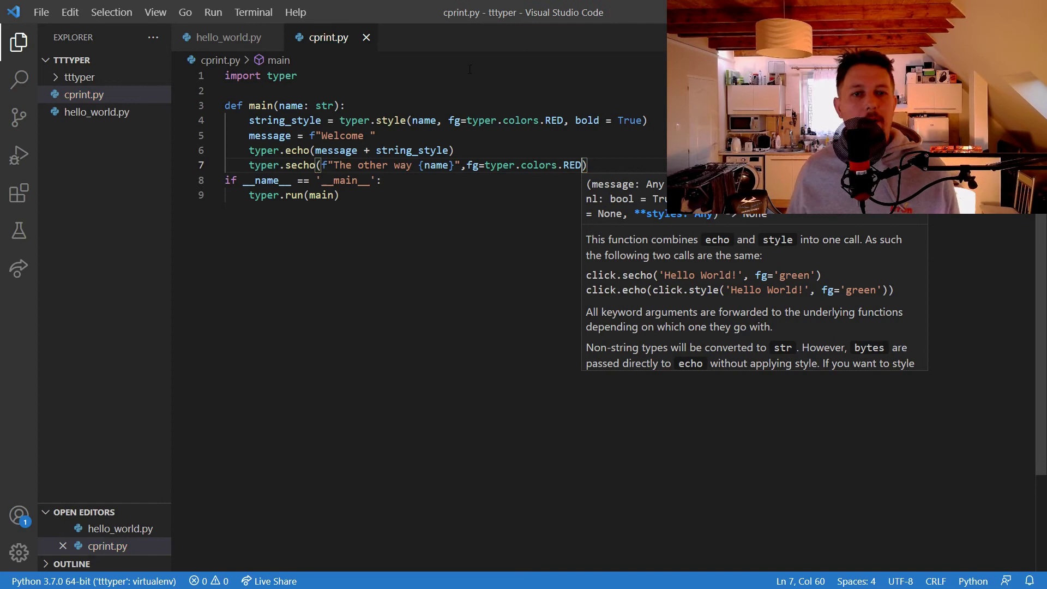
pyautogui.hotkey('alt', 'Tab')
# Rerun cprint.py with the name and check the red "The other way" output line
pyautogui.press('Up')
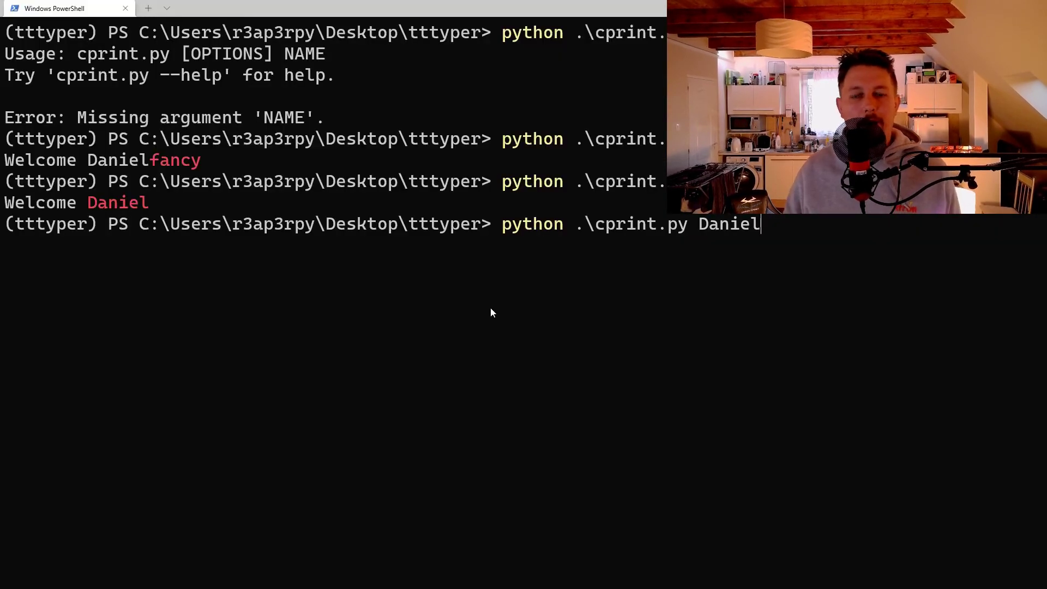
pyautogui.press('Return')
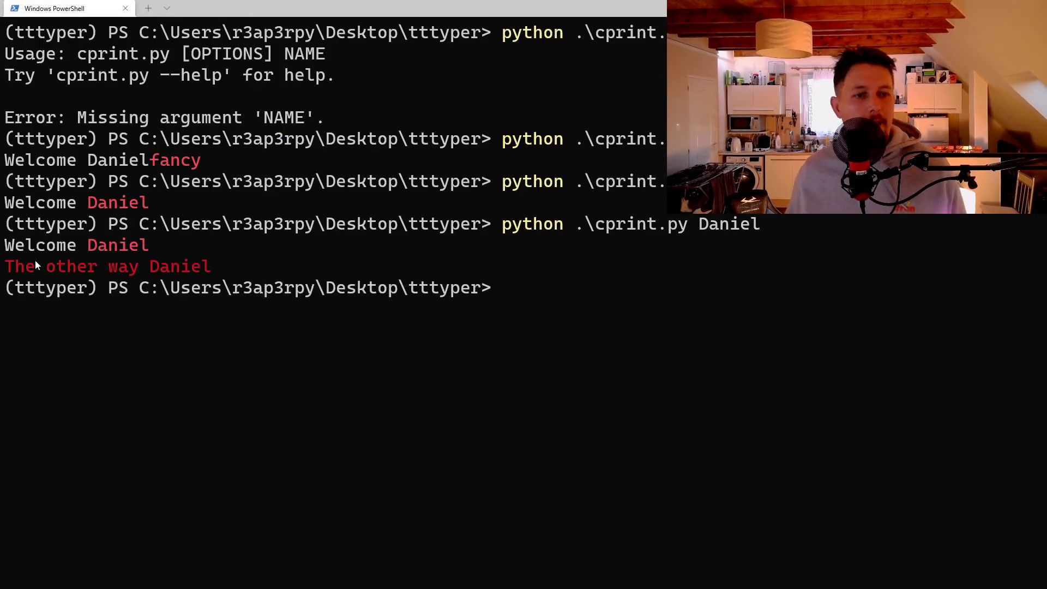
pyautogui.moveTo(5, 265); pyautogui.dragTo(211, 266)
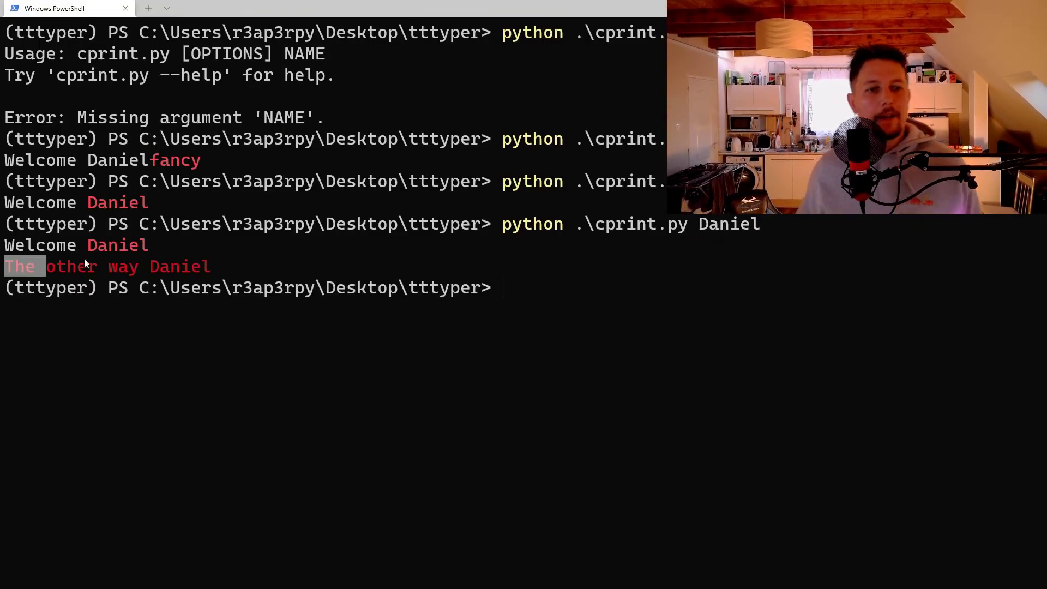
pyautogui.click(381, 119)
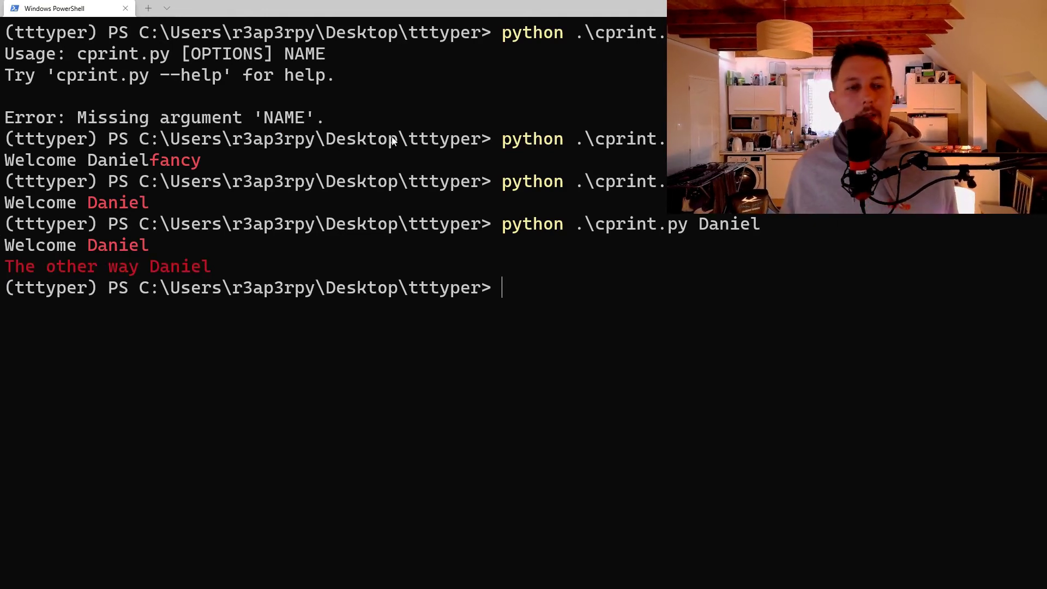
pyautogui.hotkey('alt', 'Tab')
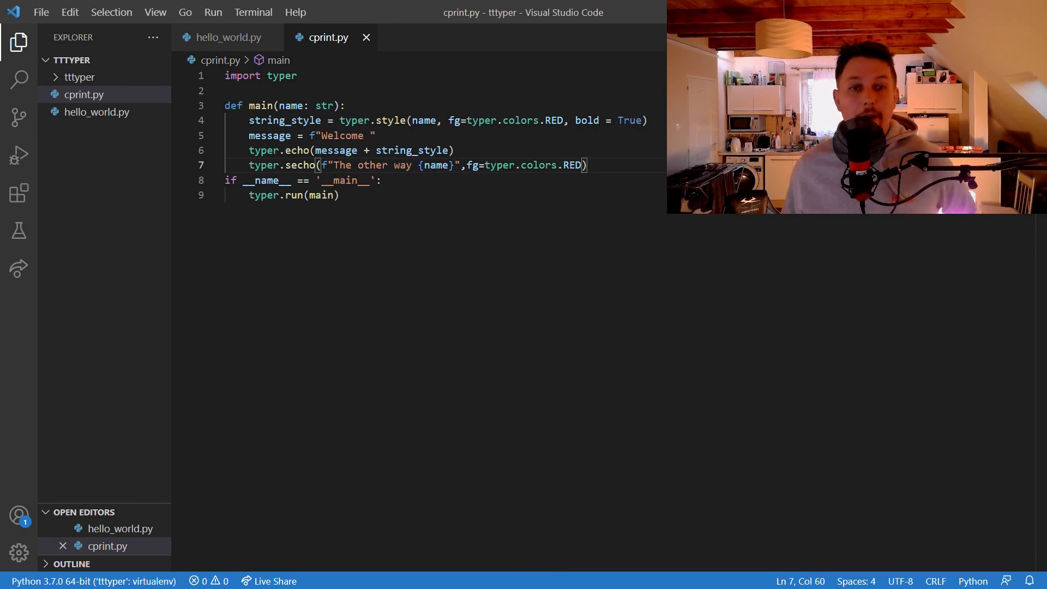
# Add typer.echo(f"This goes to standard error!", err=True) after line 7 and save cprint.py
pyautogui.press('Right')
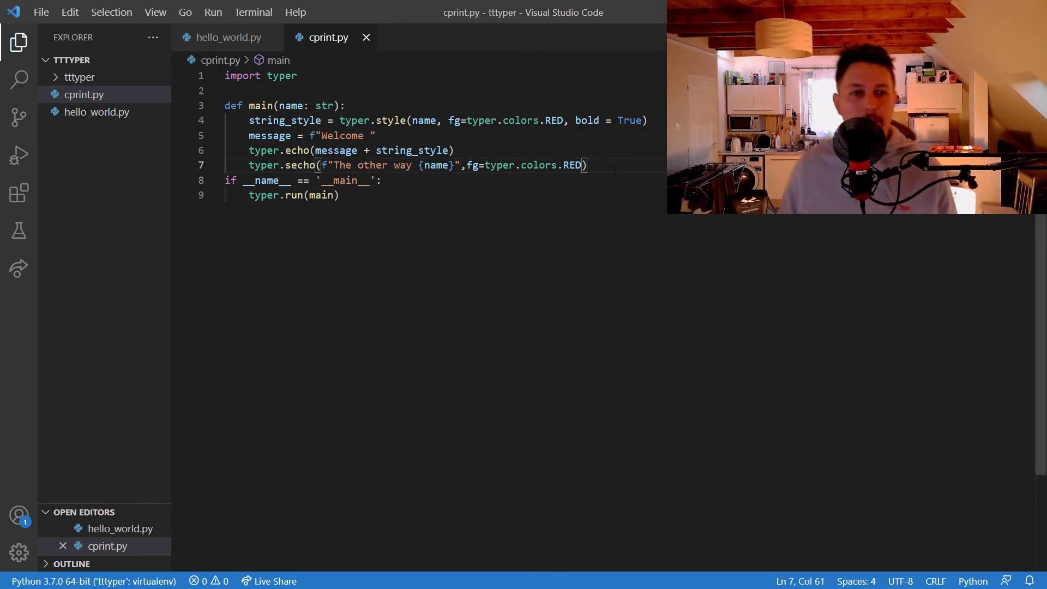
pyautogui.press('Return')
pyautogui.write('typer.')
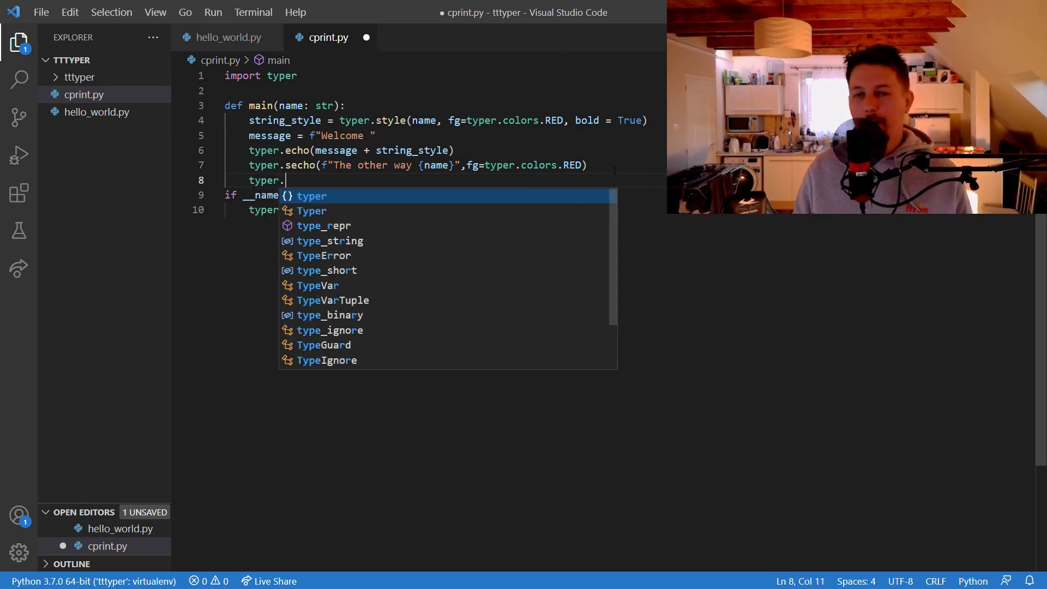
pyautogui.write('echo')
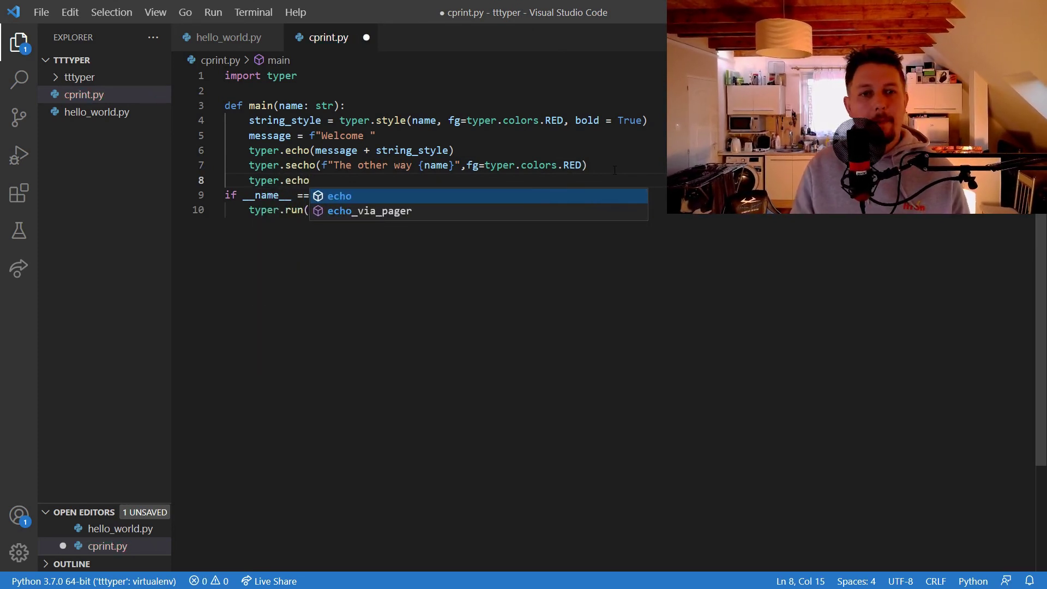
pyautogui.write('(f"T')
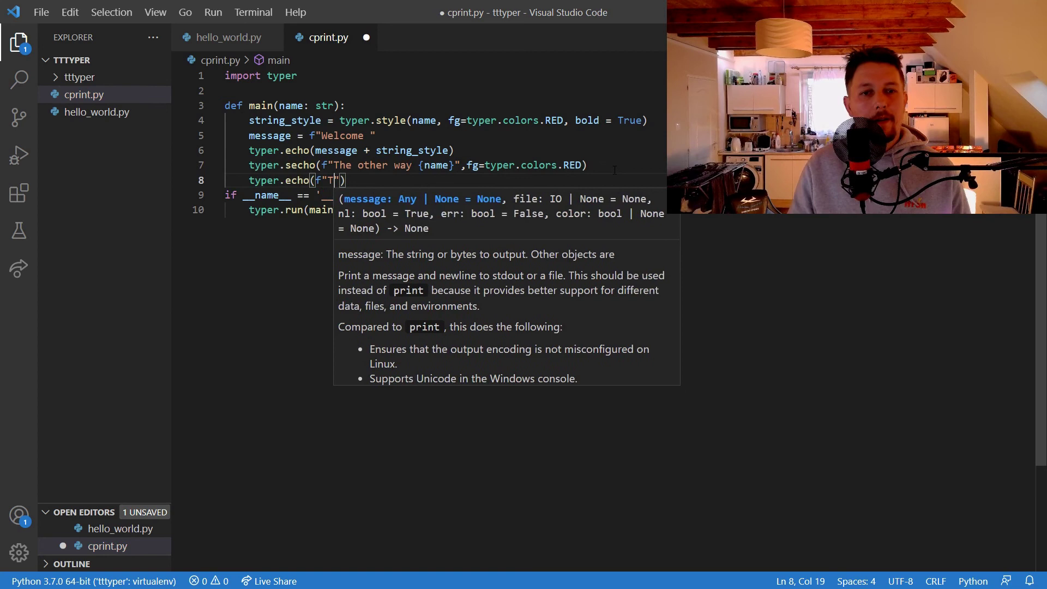
pyautogui.write('his goes to st')
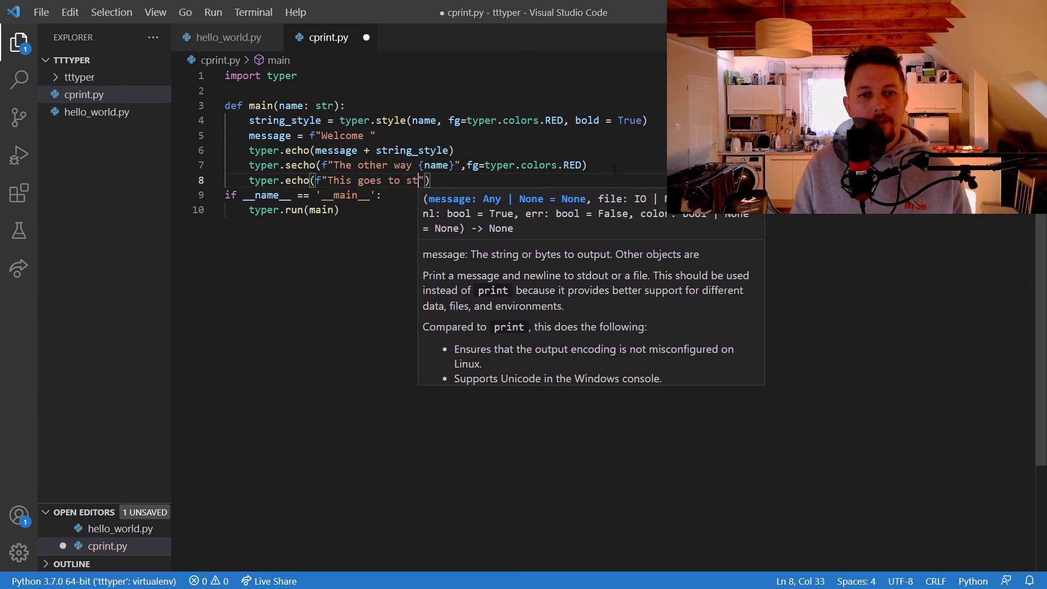
pyautogui.write('andard error')
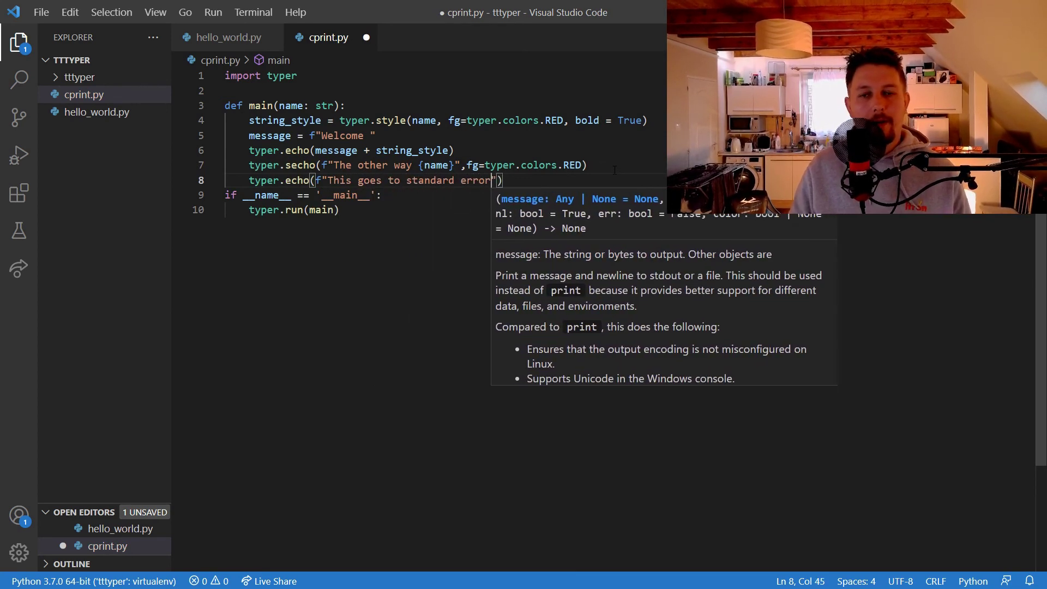
pyautogui.write('!", err=')
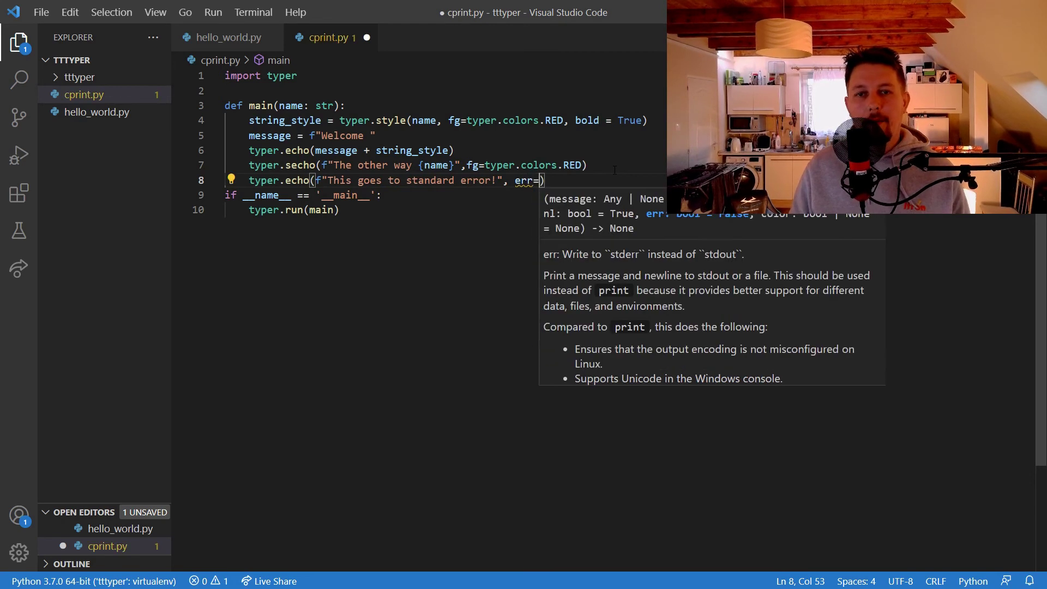
pyautogui.write('True')
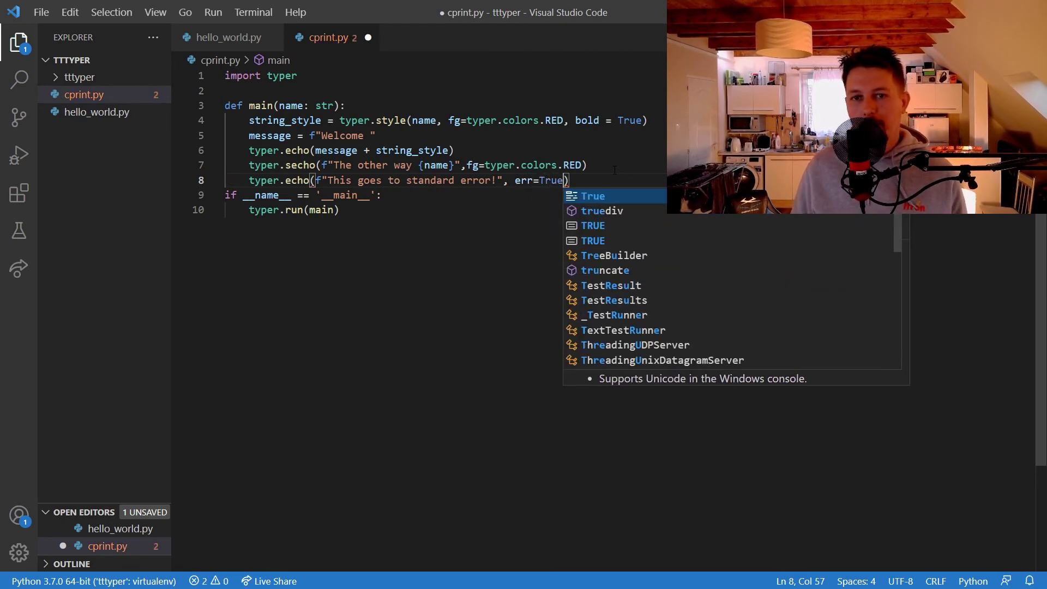
pyautogui.hotkey('ctrl', 's')
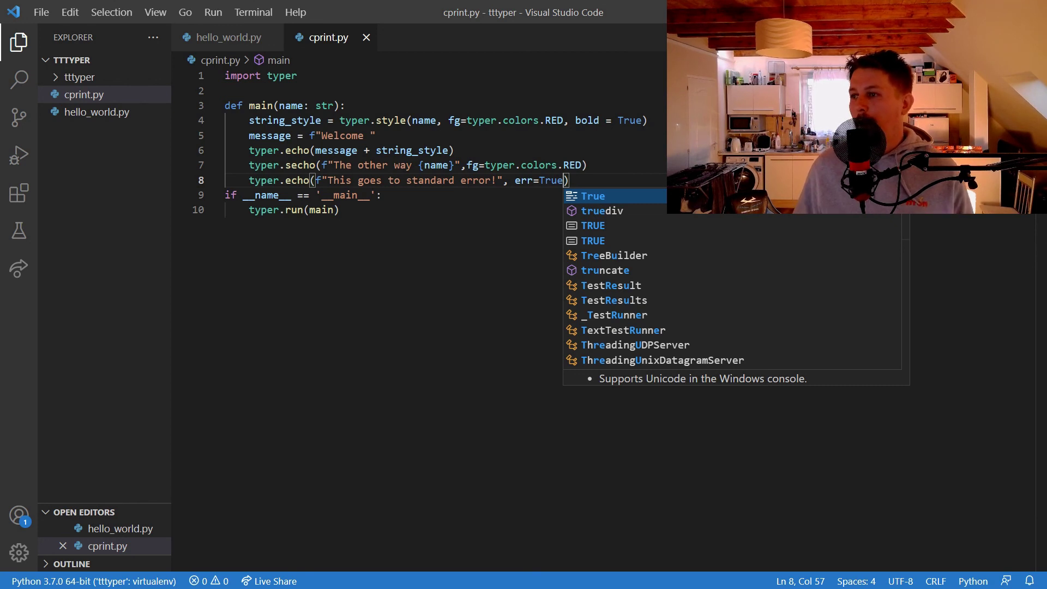
pyautogui.click(595, 150)
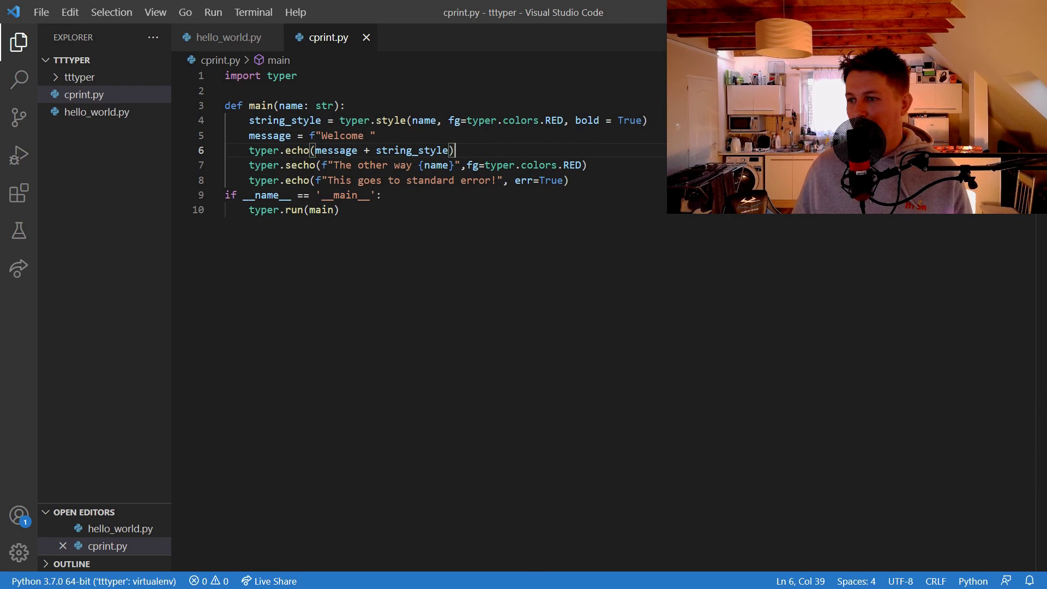
pyautogui.hotkey('alt', 'Tab')
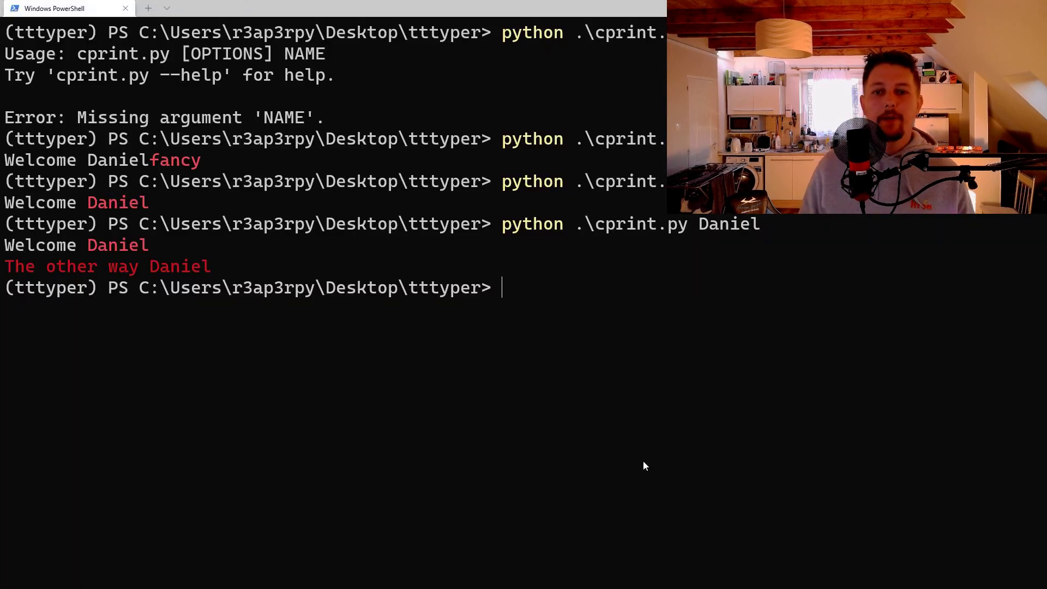
# Rerun the previous python .\cprint.py command with the name
pyautogui.press('Up')
pyautogui.press('Return')
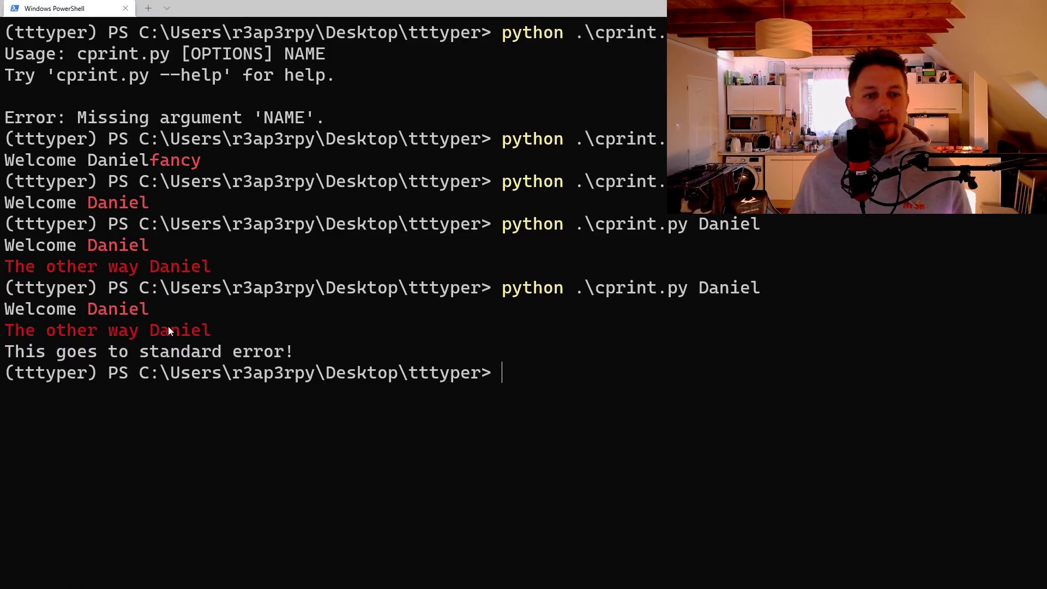